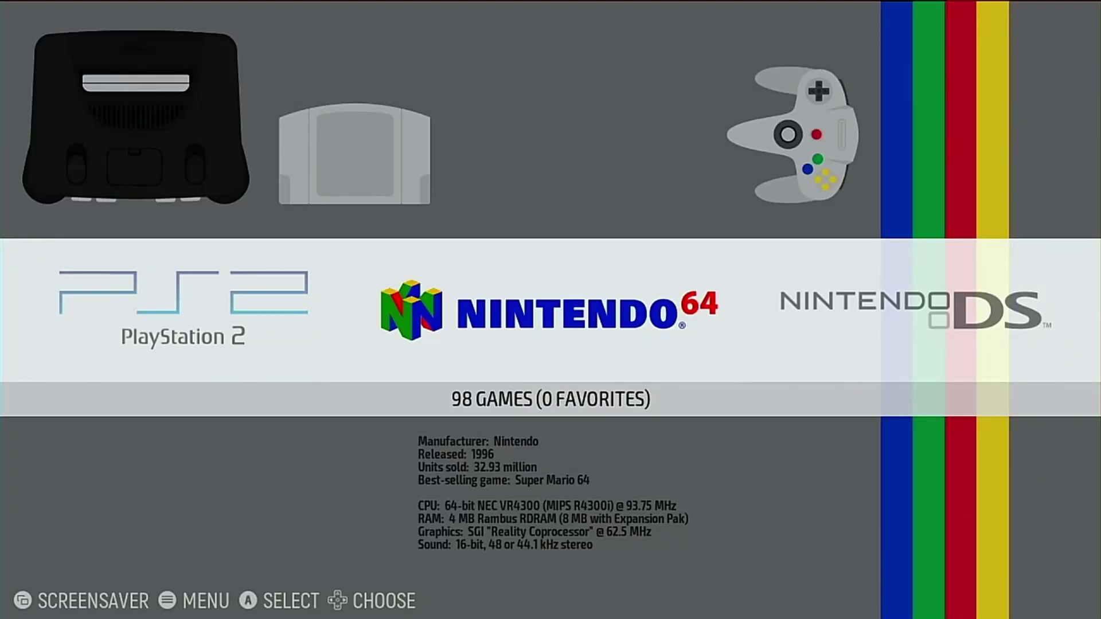
Scroll down the Nintendo 64 game list to WWF No Mercy
key("Down")
key("Down")
key("Down")
key("Down")
key("Down")
key("Down")
key("Down")
key("Down")
key("Down")
key("Down")
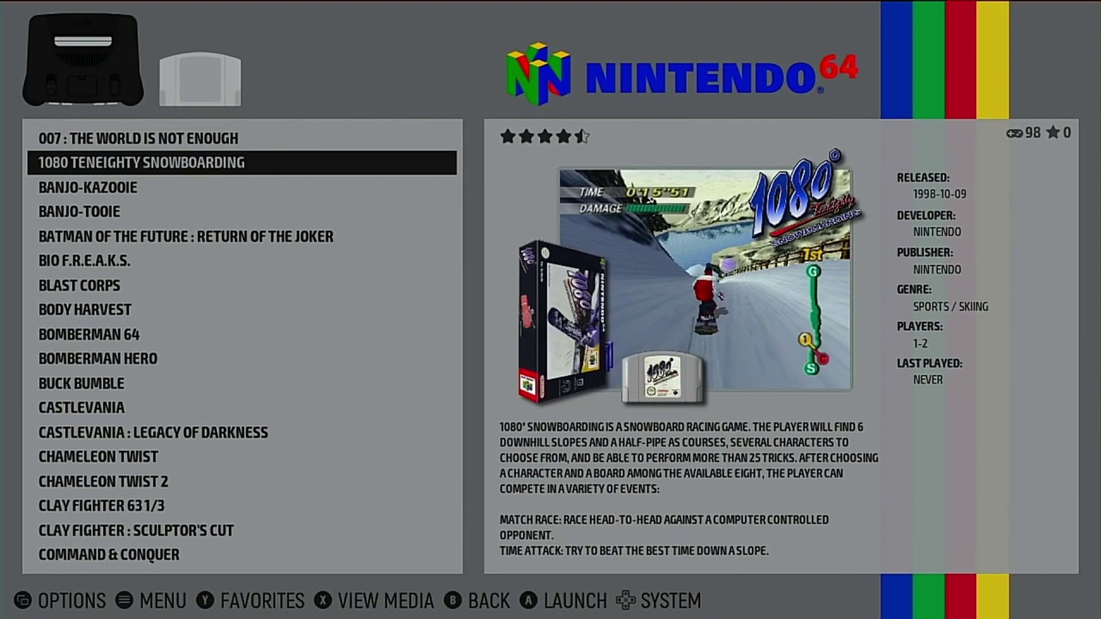
key("Down")
key("Down")
key("Down")
key("Down")
key("Down")
key("Down")
key("Down")
key("Down")
key("Down")
key("Down")
key("Down")
key("Down")
key("Down")
key("Down")
key("Down")
key("Down")
key("Down")
key("Down")
key("Down")
key("Down")
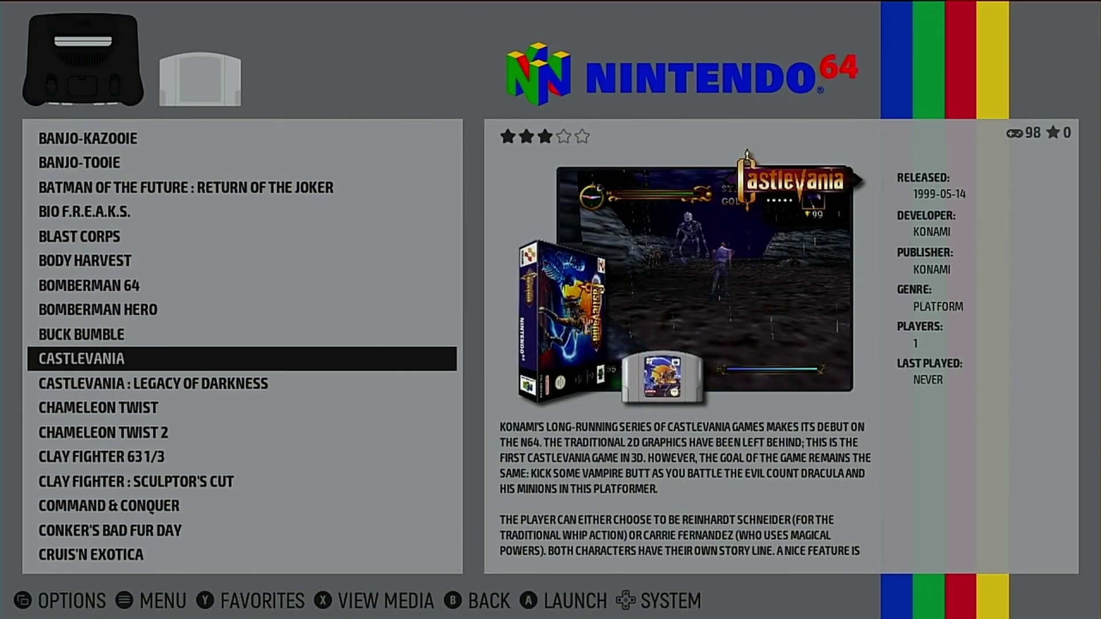
key("Down")
key("Down")
key("Down")
key("Down")
key("Down")
key("Down")
key("Down")
key("Down")
key("Down")
key("Down")
key("Down")
key("Down")
key("Down")
key("Down")
key("Down")
key("Down")
key("Down")
key("Down")
key("Down")
key("Down")
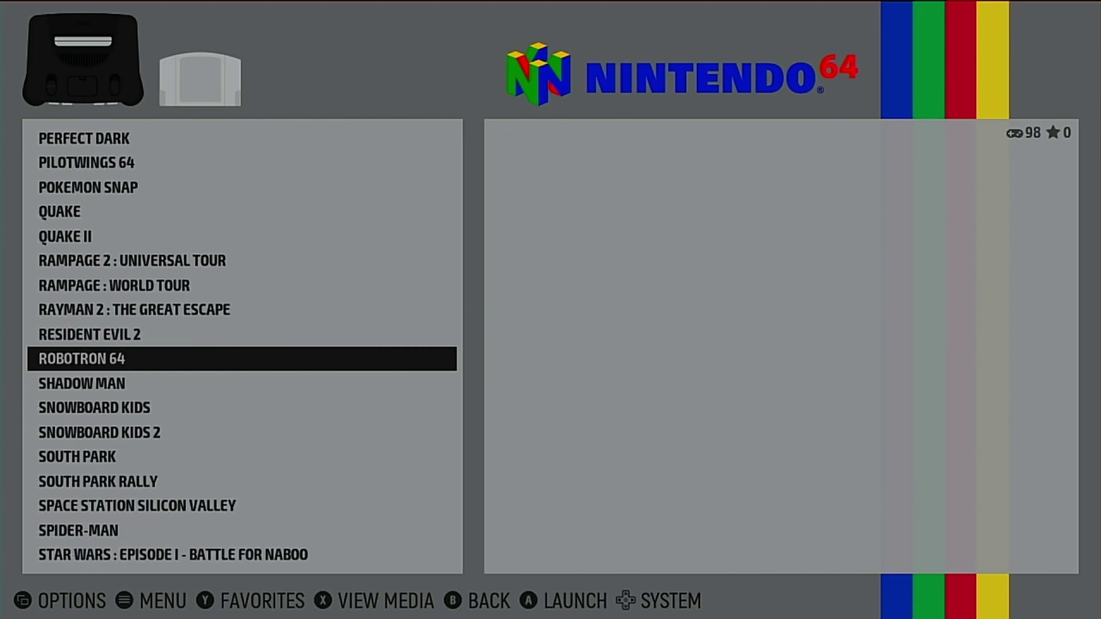
key("Down")
key("Down")
key("Down")
key("Down")
key("Down")
key("Down")
key("Down")
key("Down")
key("Down")
key("Down")
key("Down")
key("Down")
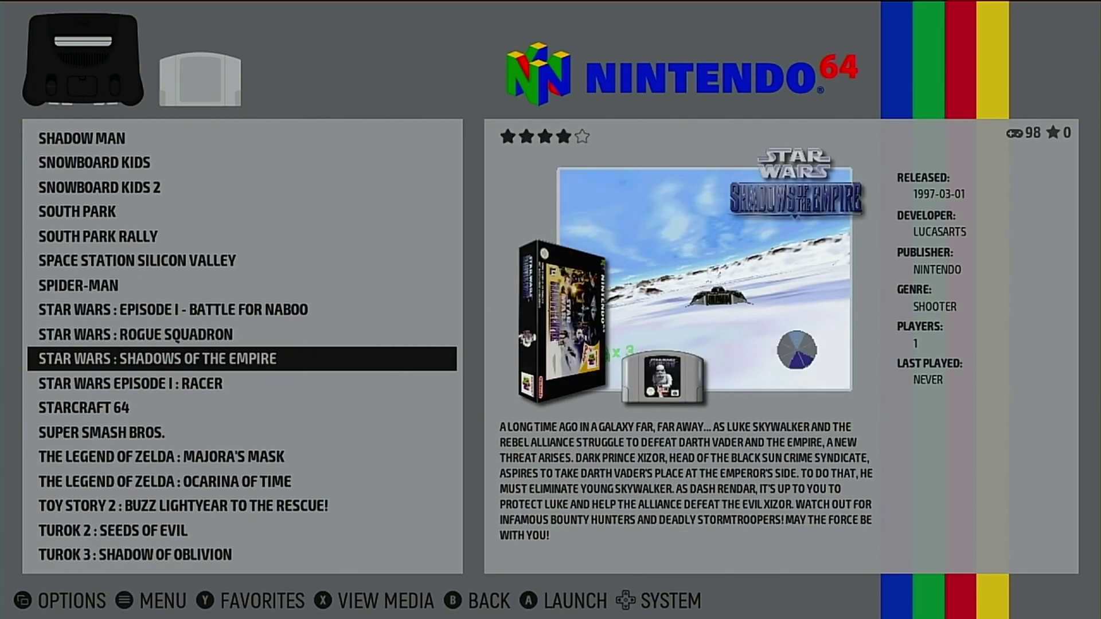
key("Down")
key("Down")
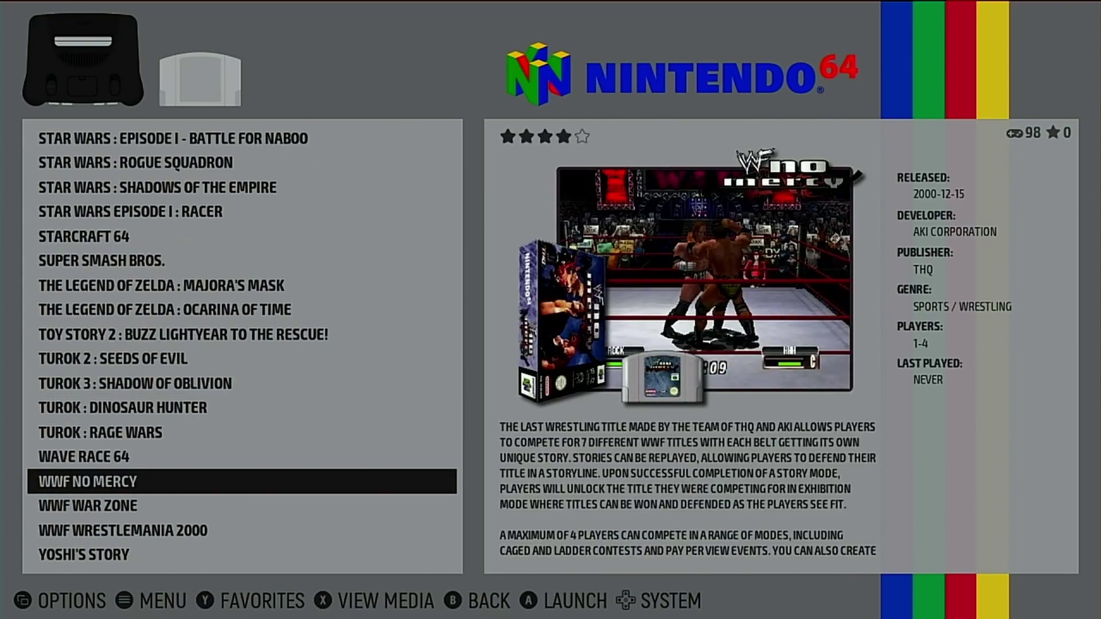
Browse the DS, NES and Game Boy Advance game lists, down to Contra and X-Men
key("Right")
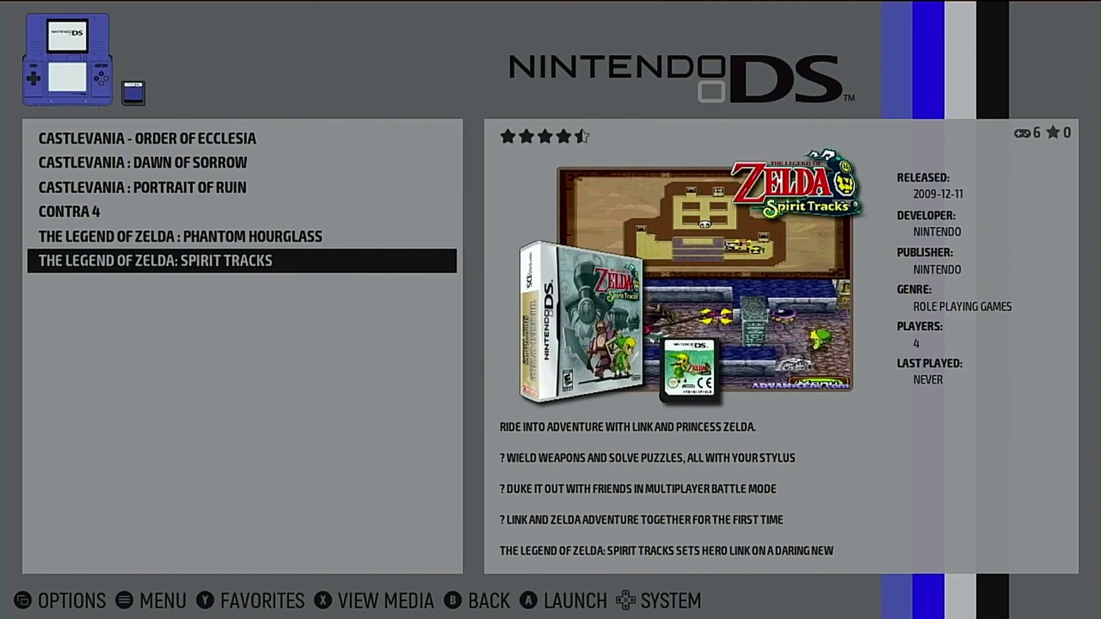
key("Right")
key("Down")
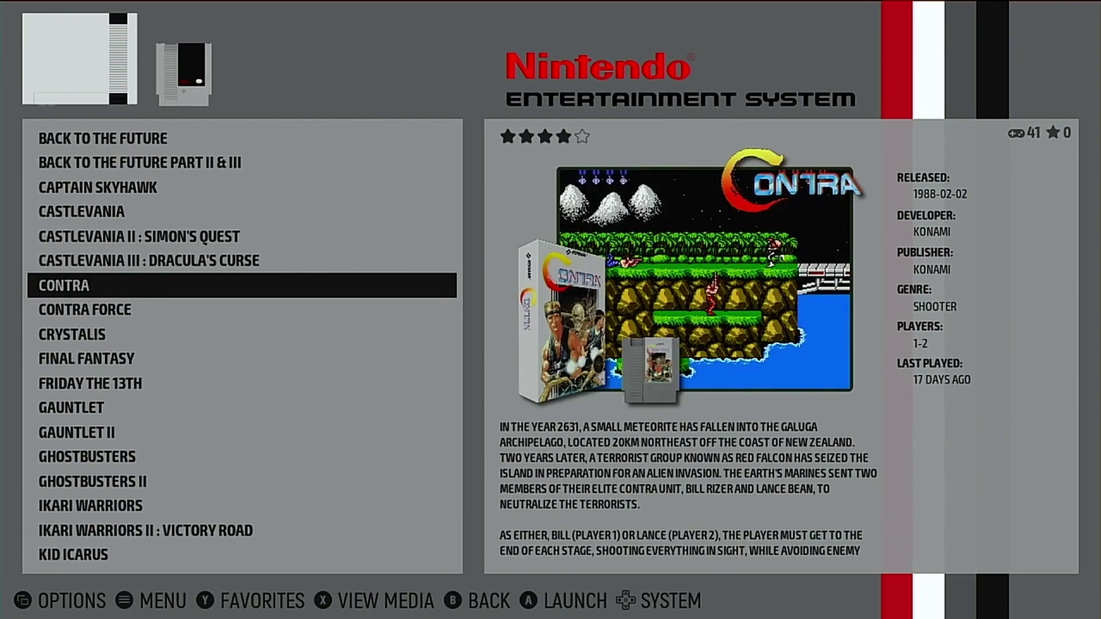
key("Down")
key("Down")
key("Down")
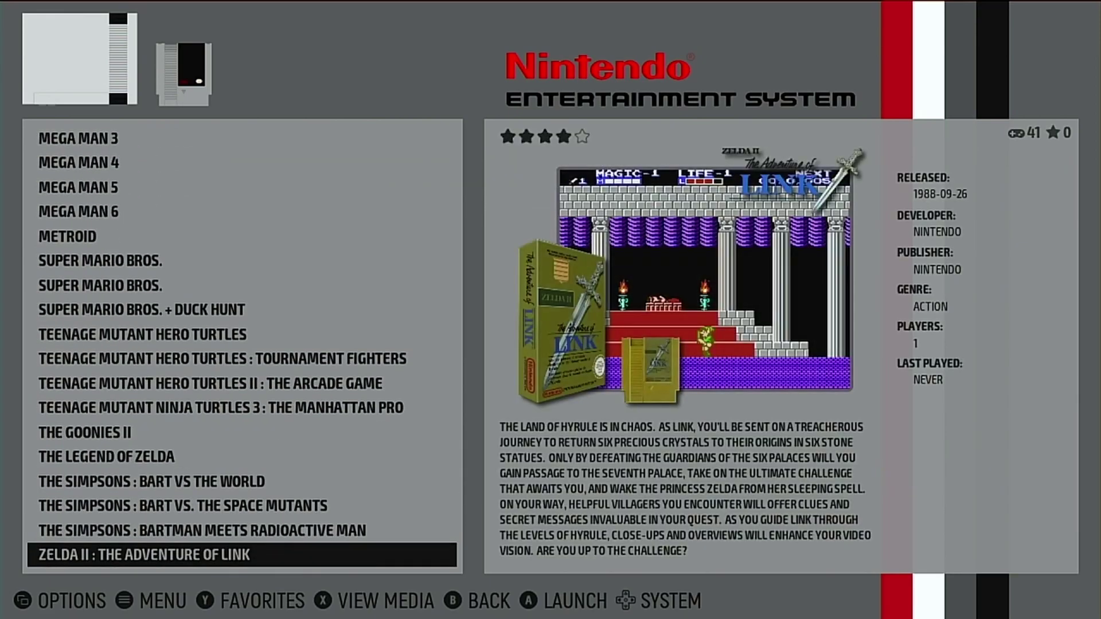
key("Right")
key("Down")
key("Down")
key("Down")
key("Down")
key("Down")
key("Down")
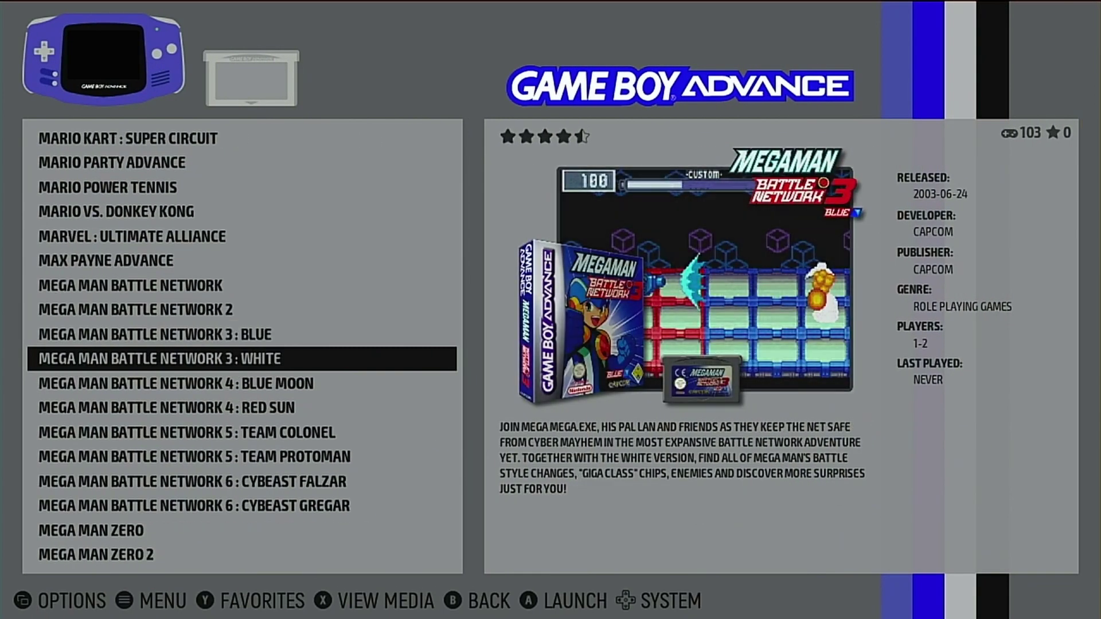
key("Down")
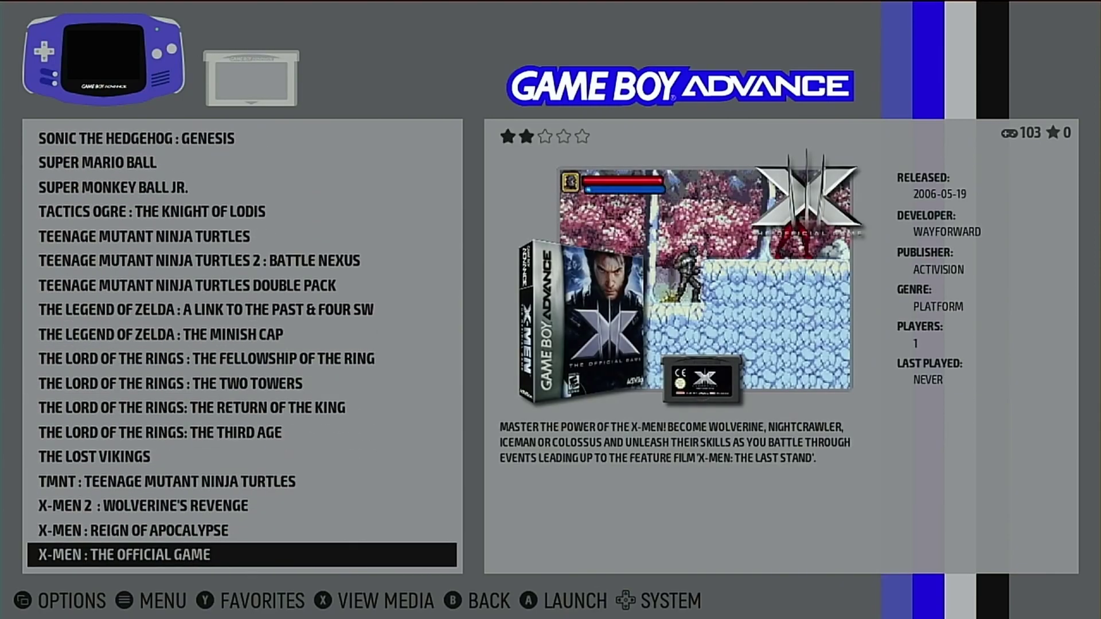
key("Up")
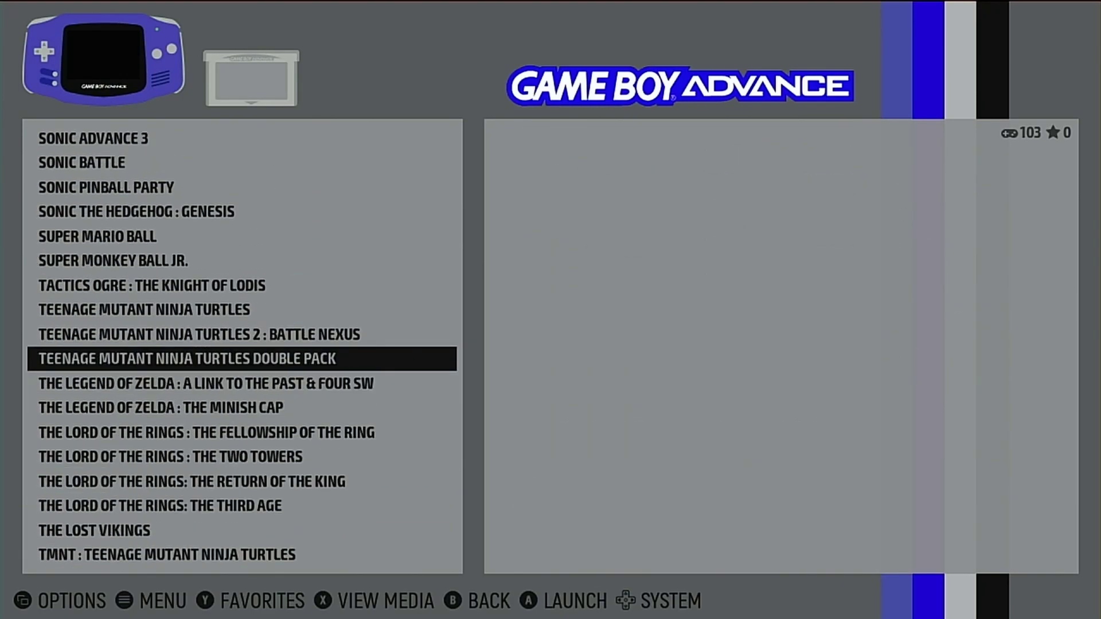
key("Up")
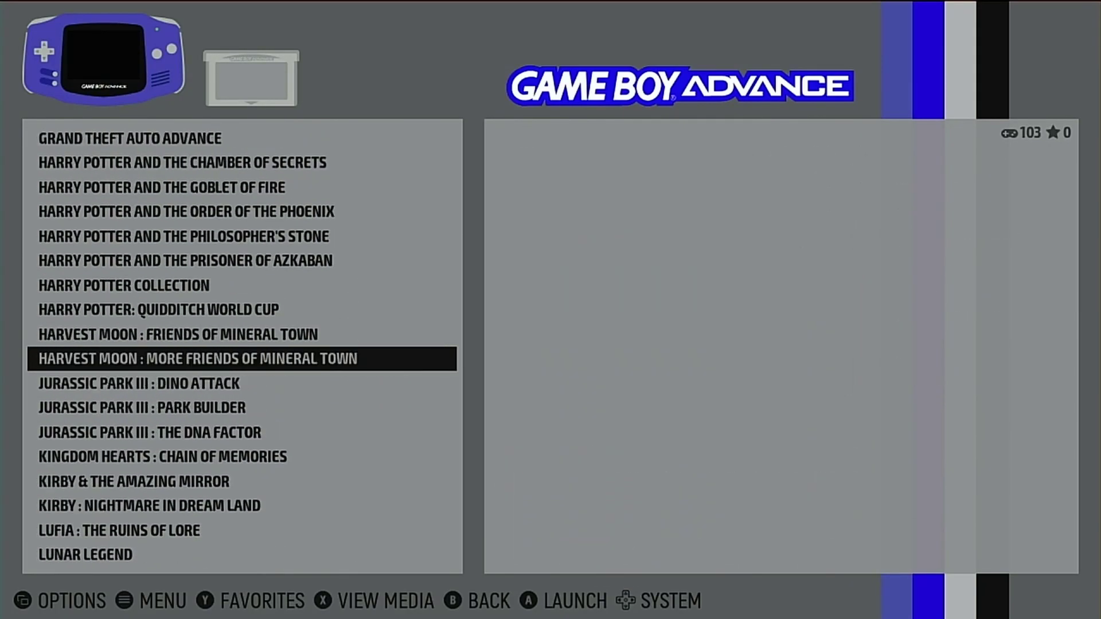
Browse the Game Boy Color and GameCube lists, then scroll through the Super Nintendo games
key("Right")
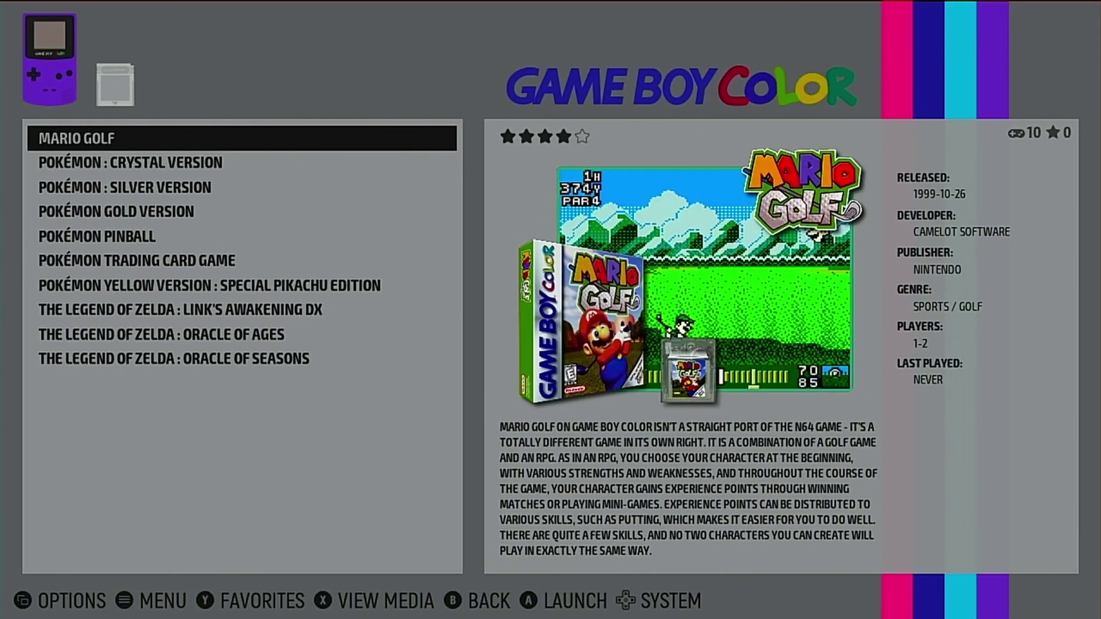
key("Down")
key("Down")
key("Down")
key("Down")
key("Down")
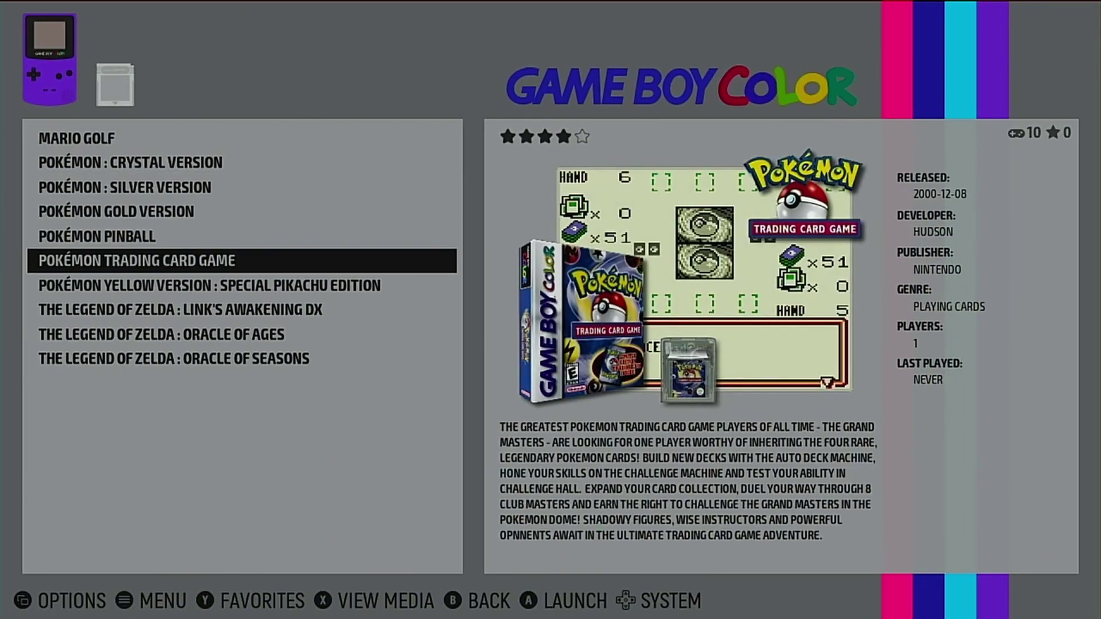
key("Right")
key("Down")
key("Down")
key("Down")
key("Down")
key("Down")
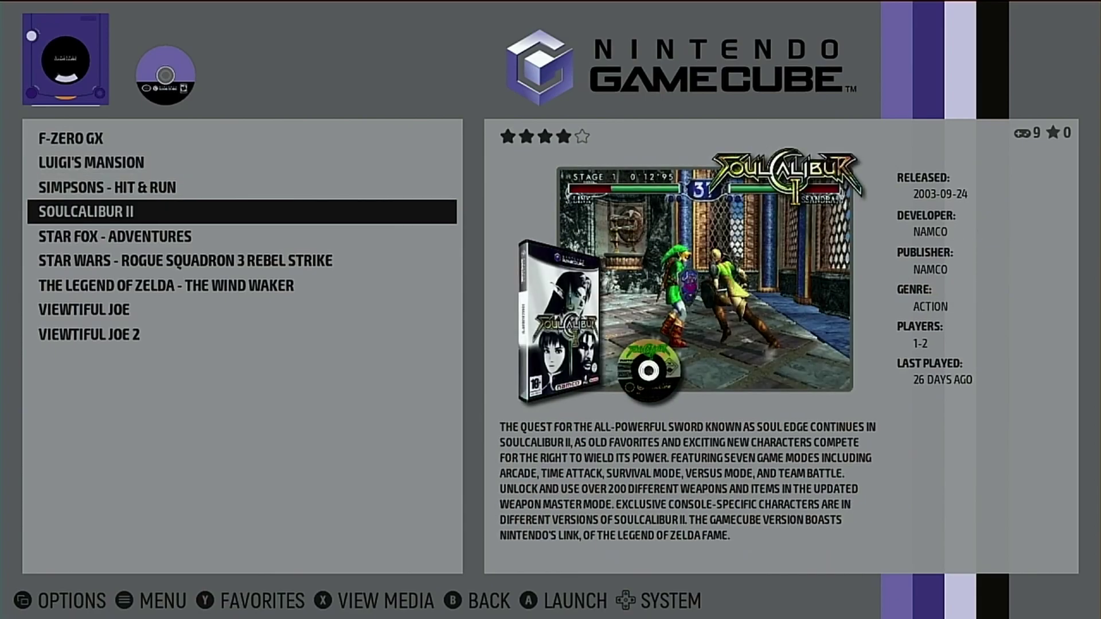
key("Down")
key("Right")
key("Down")
key("Down")
key("Down")
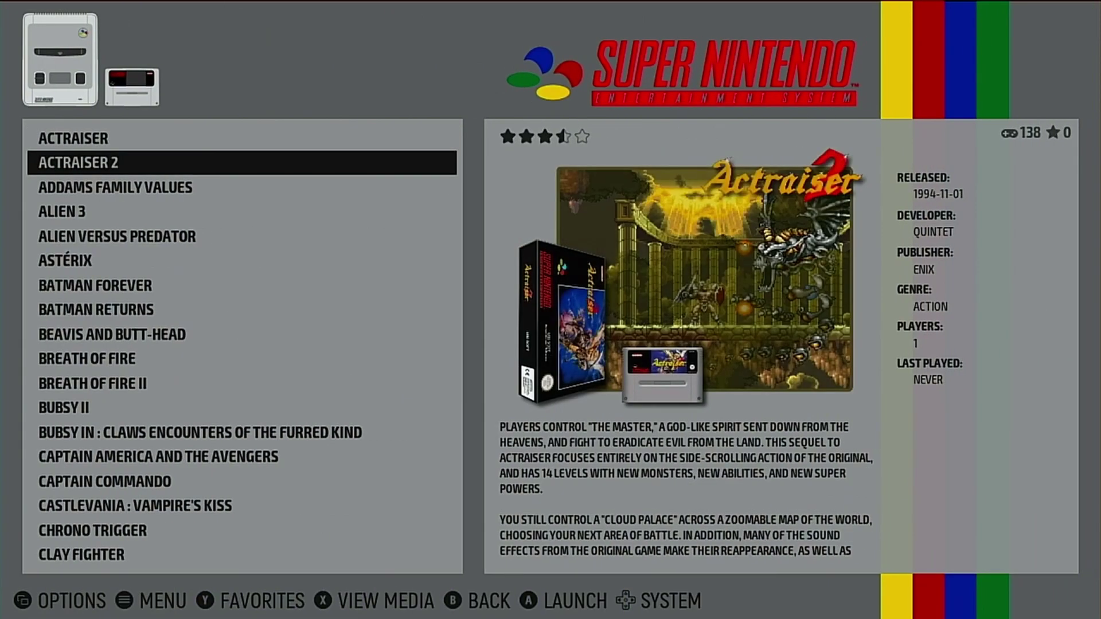
key("Down")
key("Down")
key("Down")
key("Down")
key("Down")
key("Down")
key("Down")
key("Down")
key("Down")
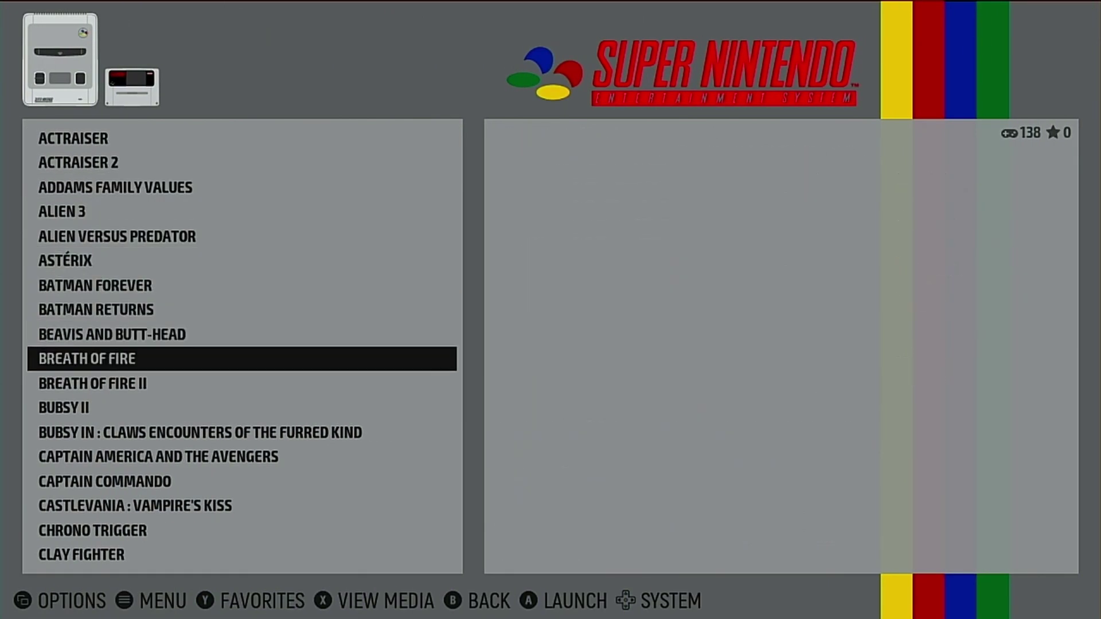
key("Down")
key("Down")
key("Down")
key("Down")
key("Down")
key("Down")
key("Down")
key("Down")
key("Down")
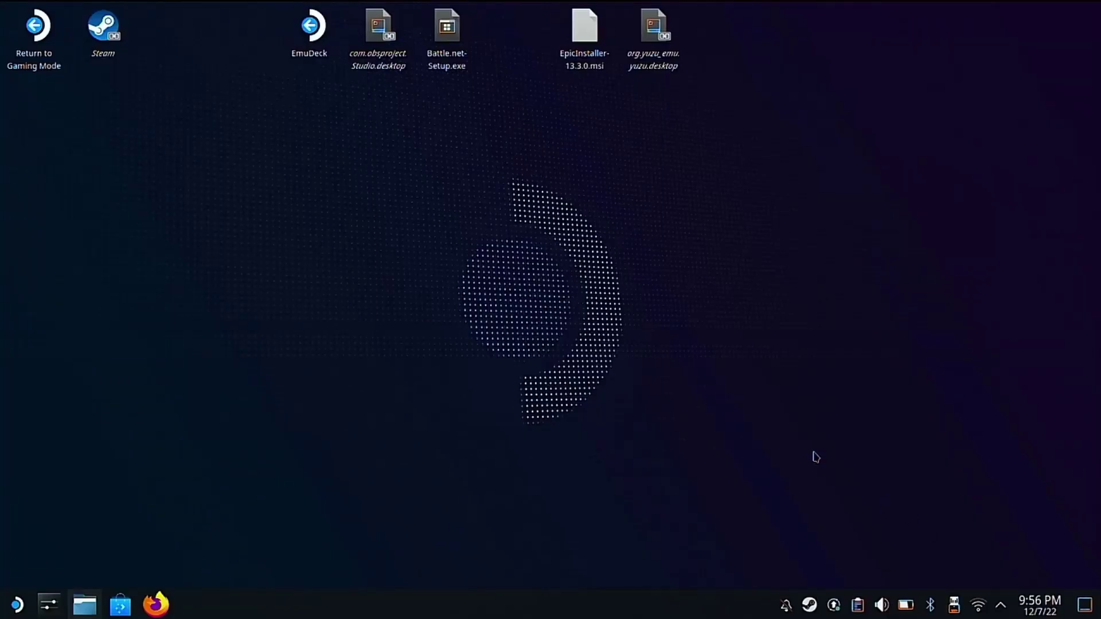
Launch EmuDeck from its desktop icon
left_click(303, 49)
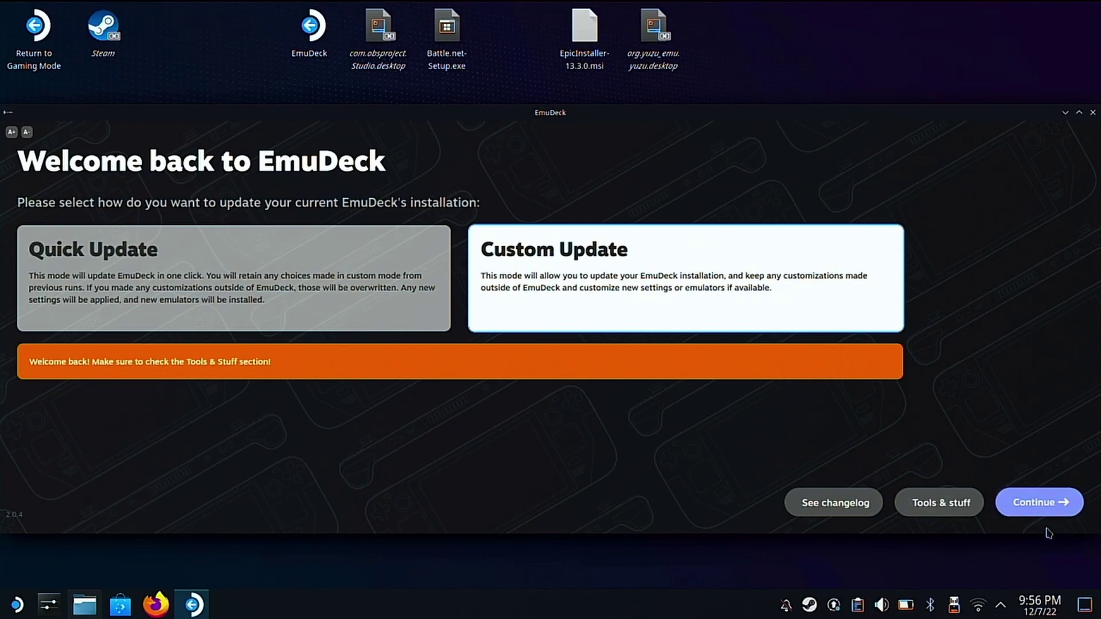
Start a Custom Update keeping SD card ROM storage, Steam Deck device and recommended emulators
left_click(1040, 502)
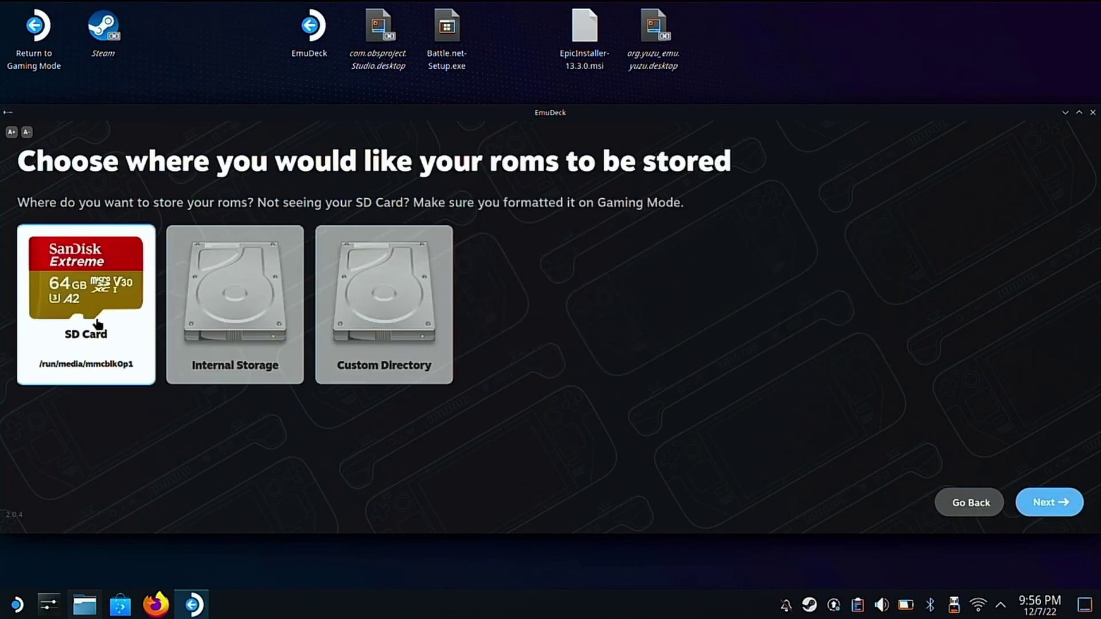
left_click(1050, 512)
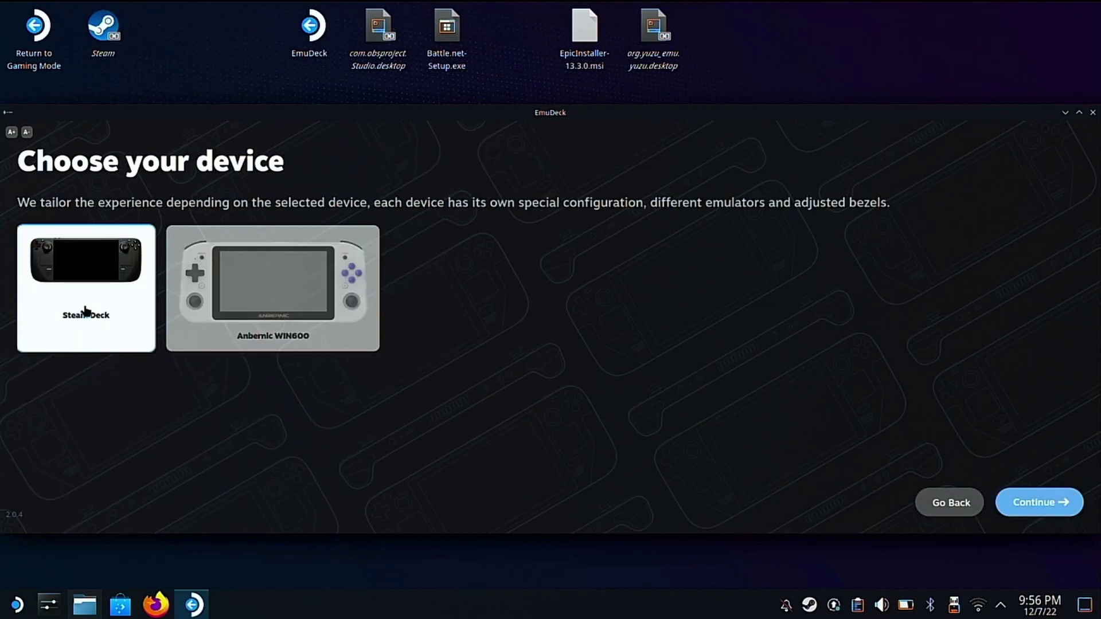
left_click(1039, 503)
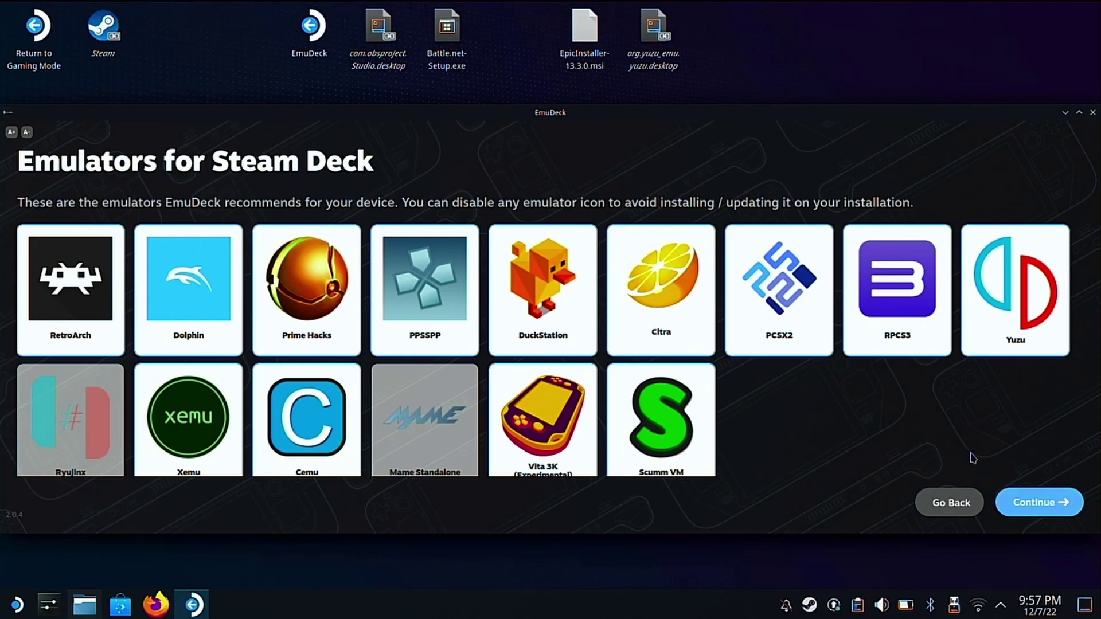
left_click(1064, 504)
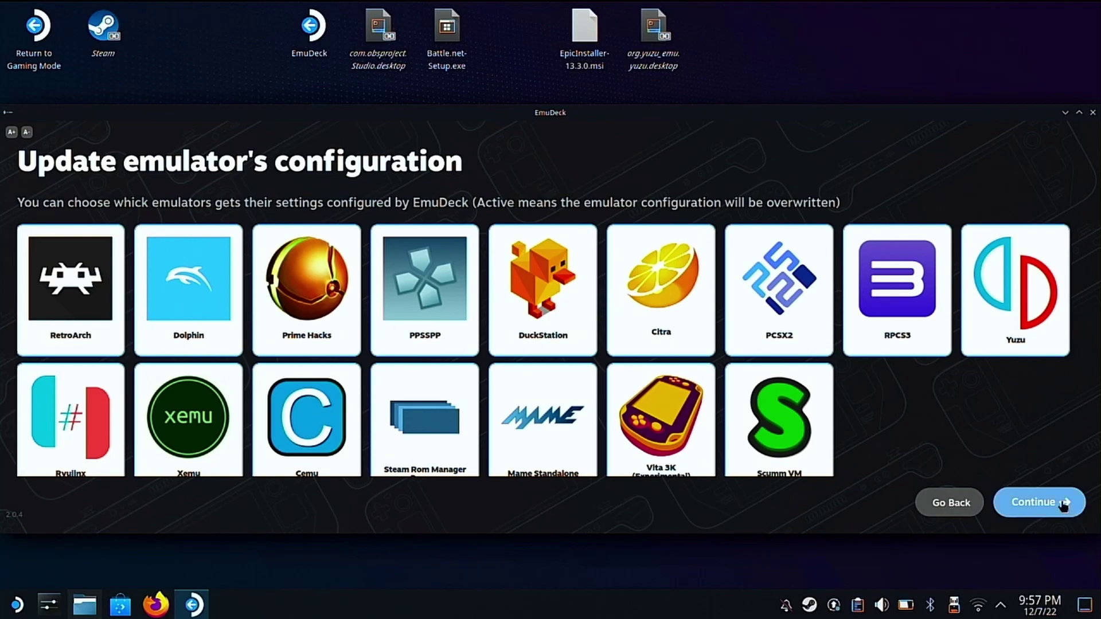
left_click(1064, 504)
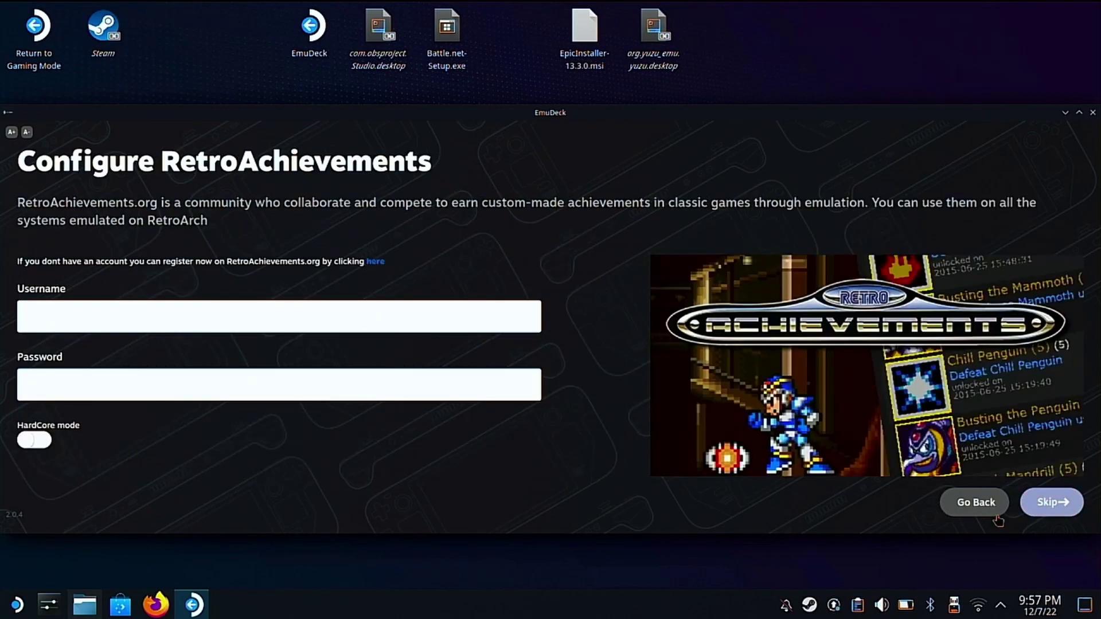
Skip RetroAchievements sign-in, accept bezels, and keep Classic Sega games at 4:3 after comparing 3:2
left_click(1051, 505)
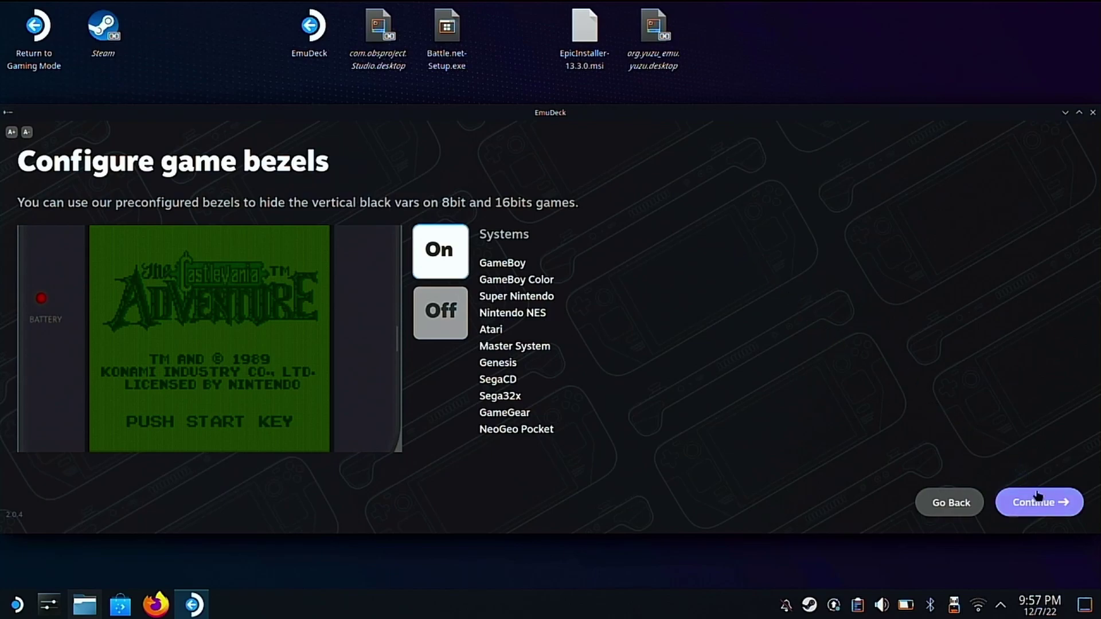
left_click(1039, 515)
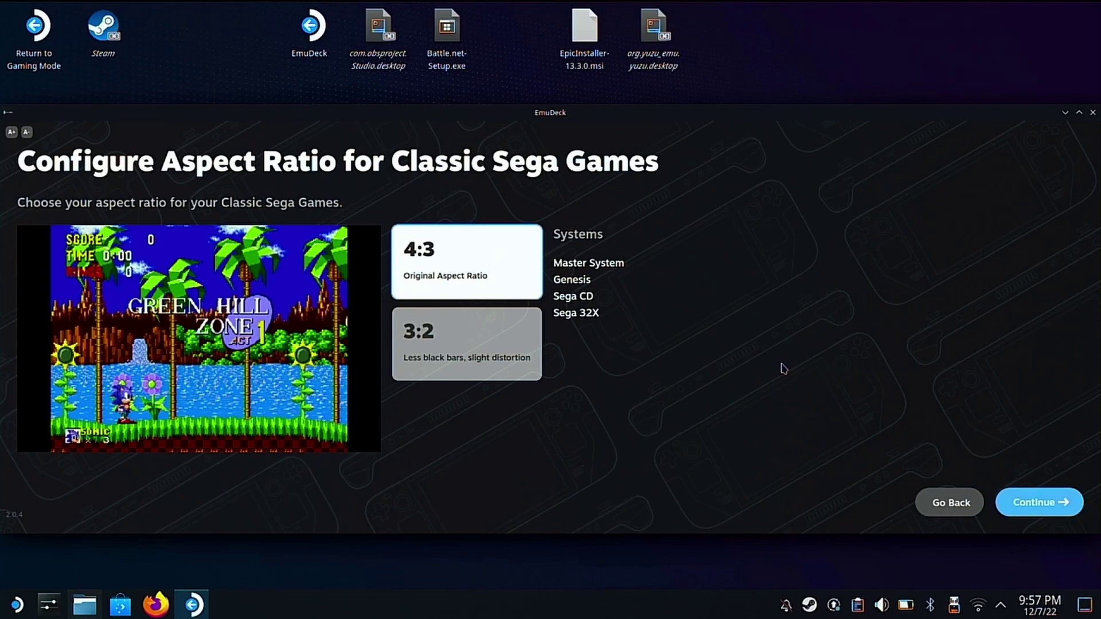
left_click(475, 338)
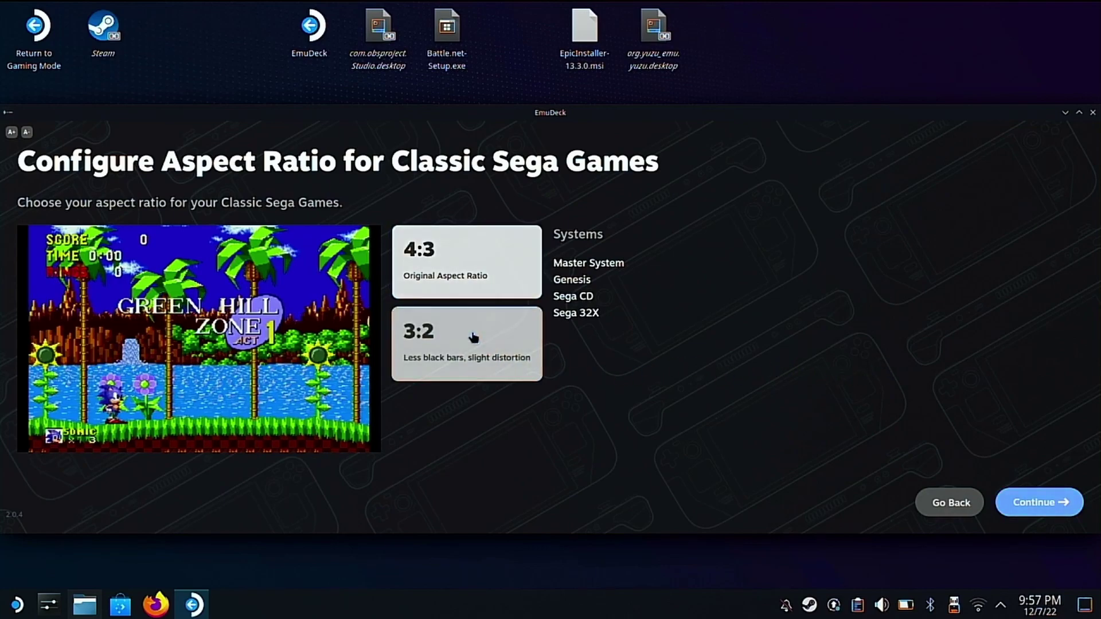
left_click(498, 269)
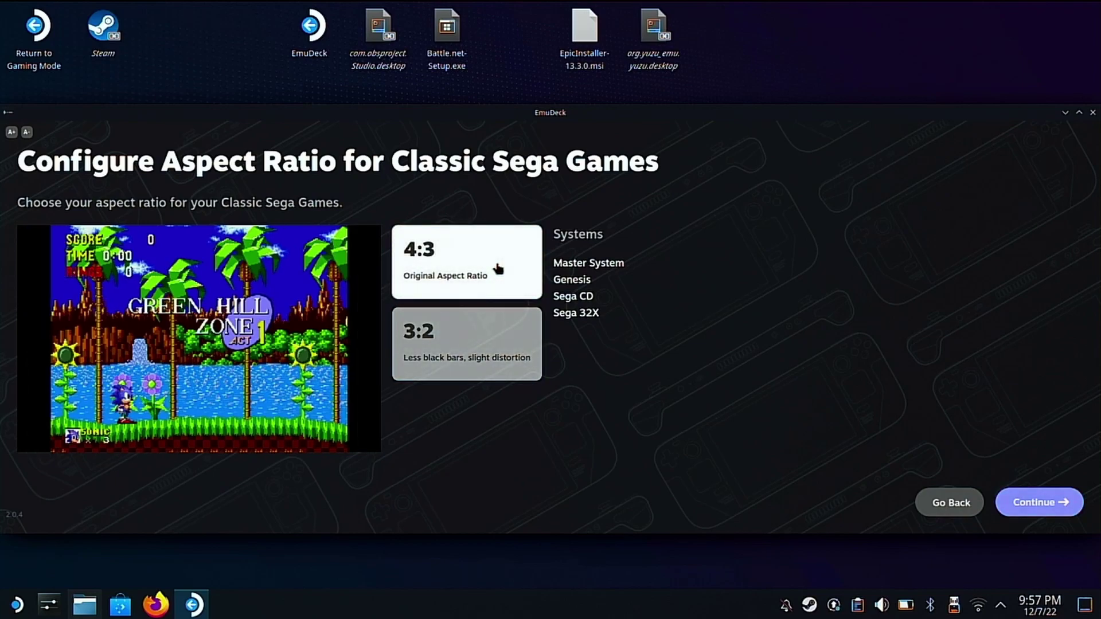
left_click(475, 357)
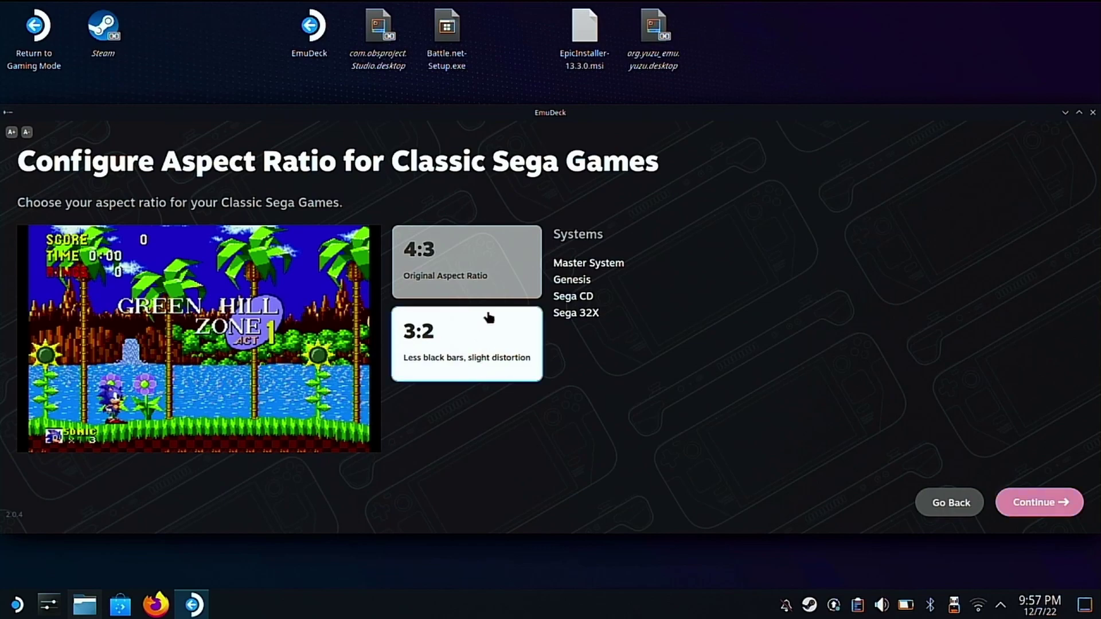
left_click(502, 269)
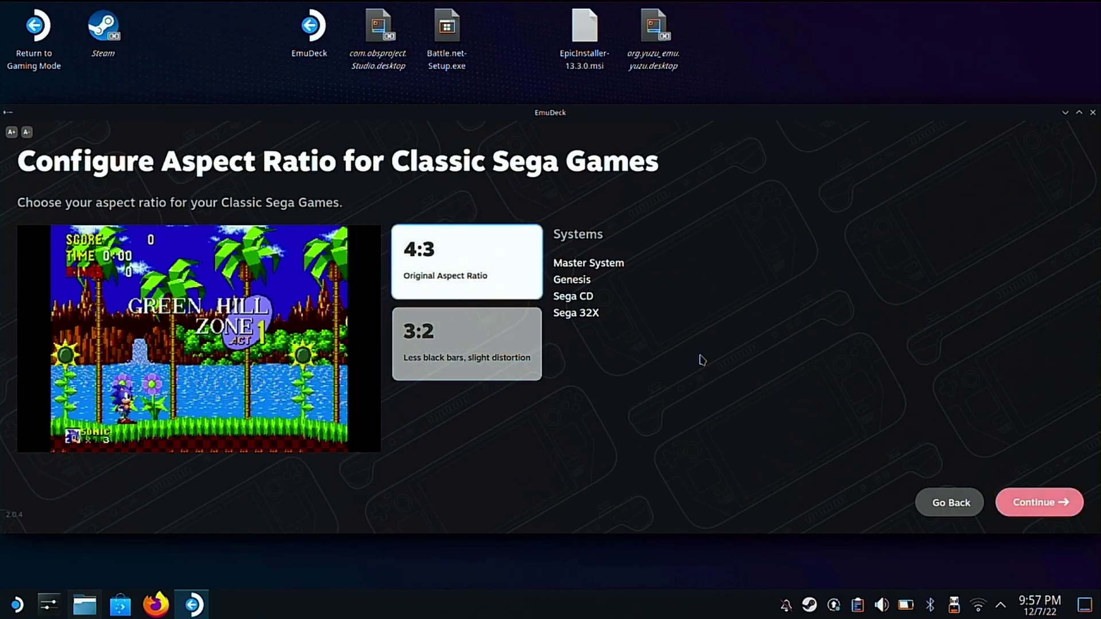
left_click(1039, 503)
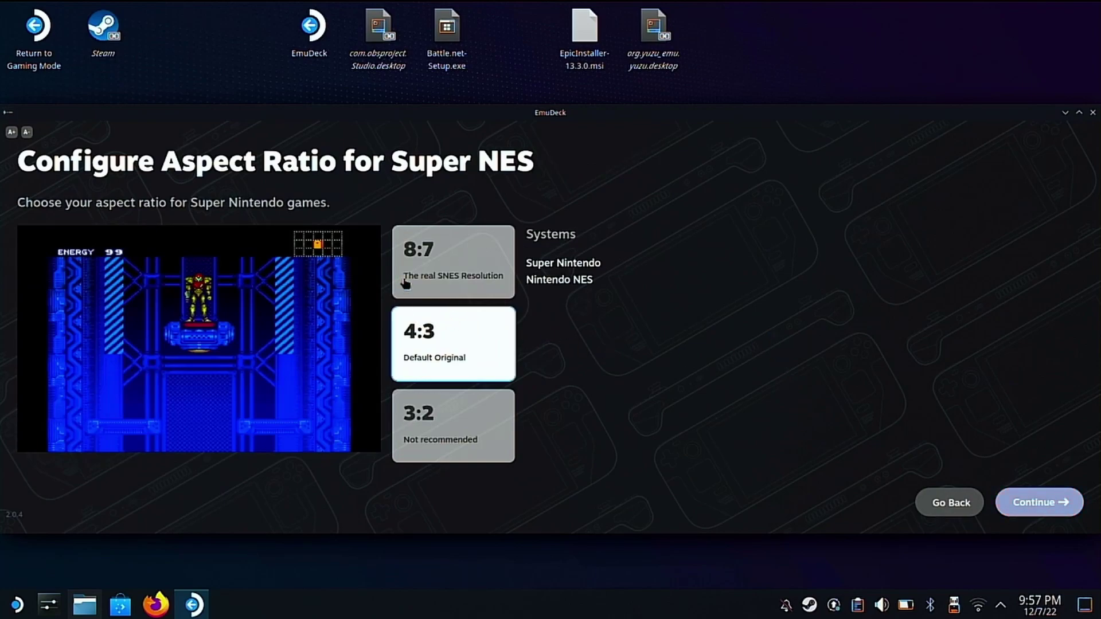
Set Super NES to the default 4:3 ratio after trying 8:7 and 3:2
left_click(443, 277)
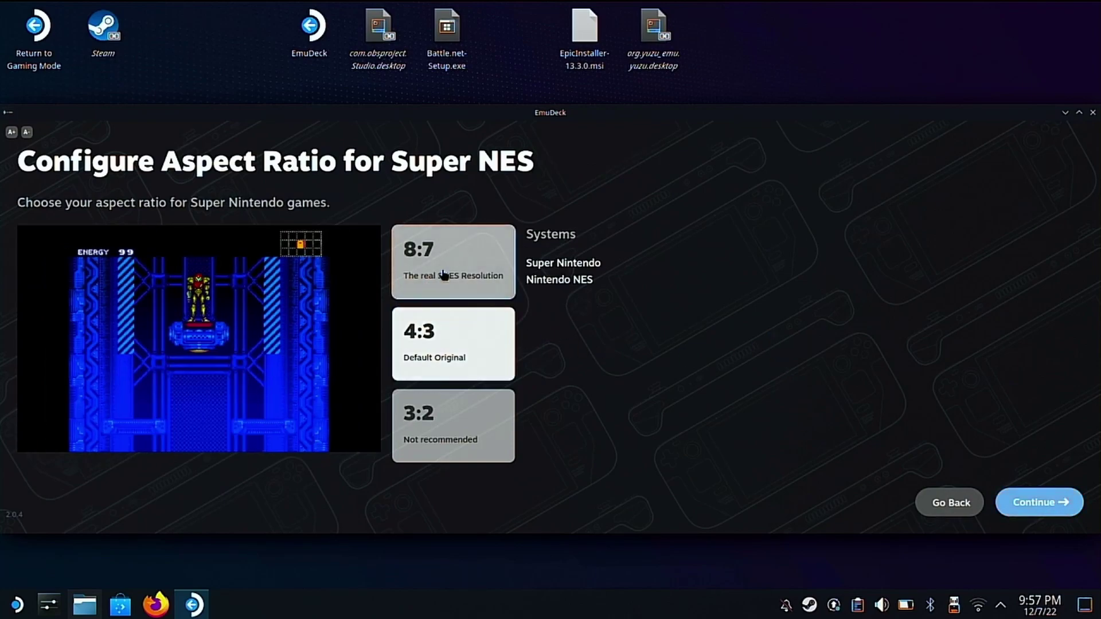
left_click(439, 347)
left_click(434, 451)
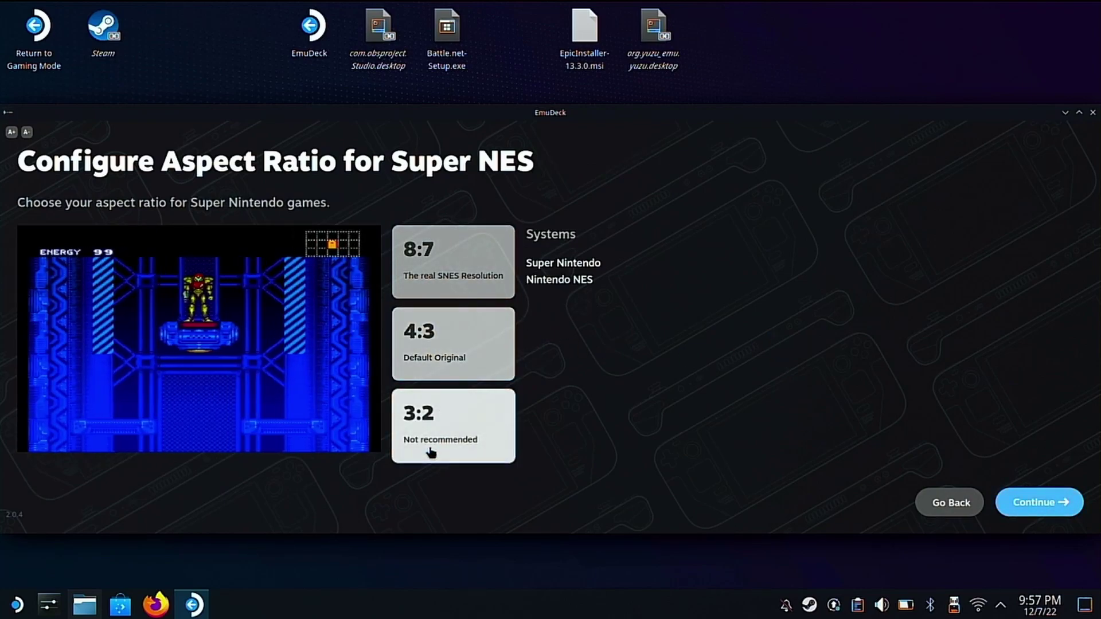
left_click(467, 363)
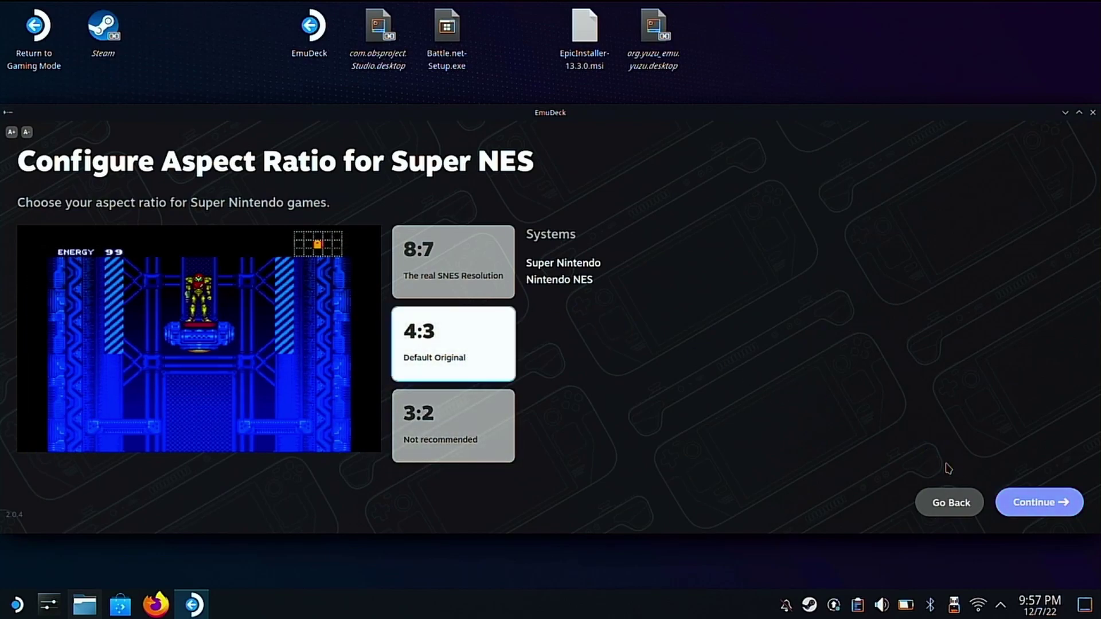
left_click(1050, 504)
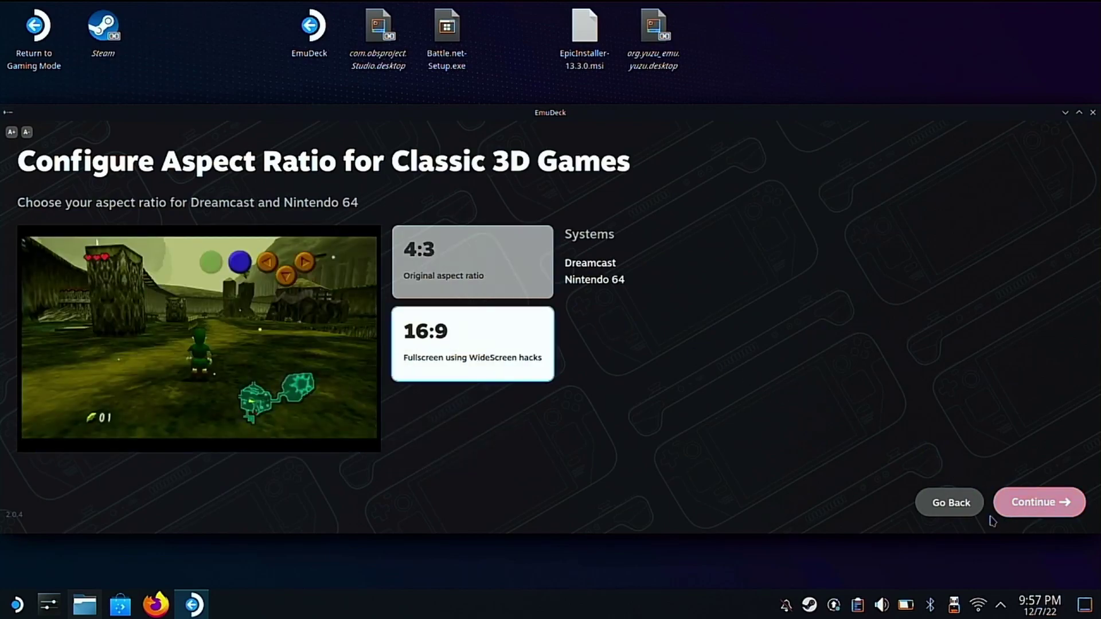
left_click(950, 505)
left_click(1040, 502)
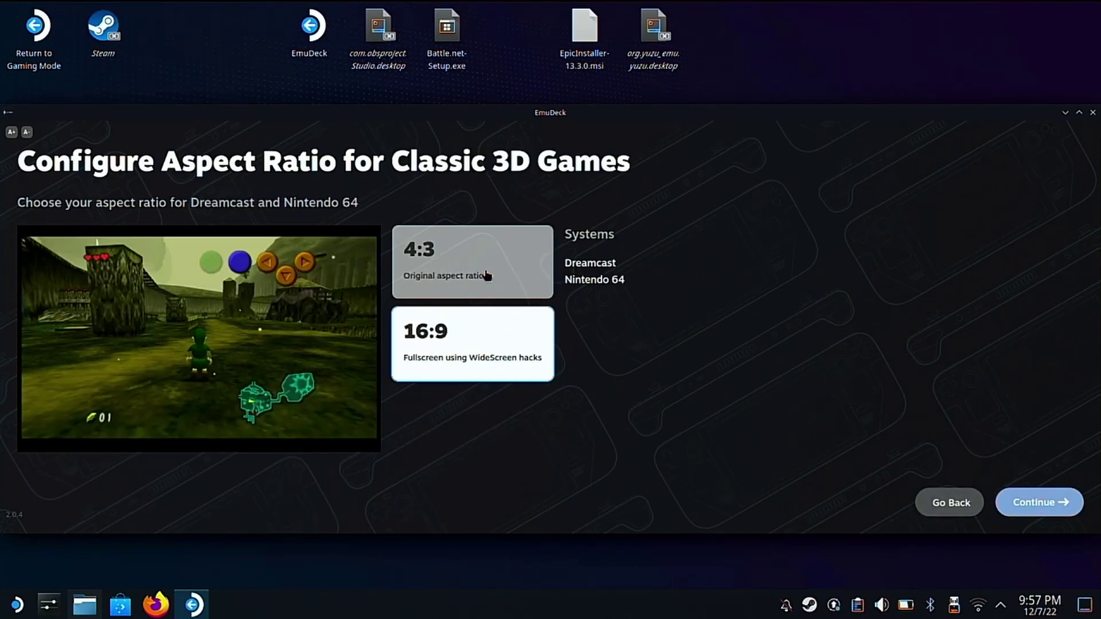
Set Dreamcast and Nintendo 64 classic 3D games to 16:9 widescreen
left_click(485, 276)
left_click(466, 354)
left_click(494, 259)
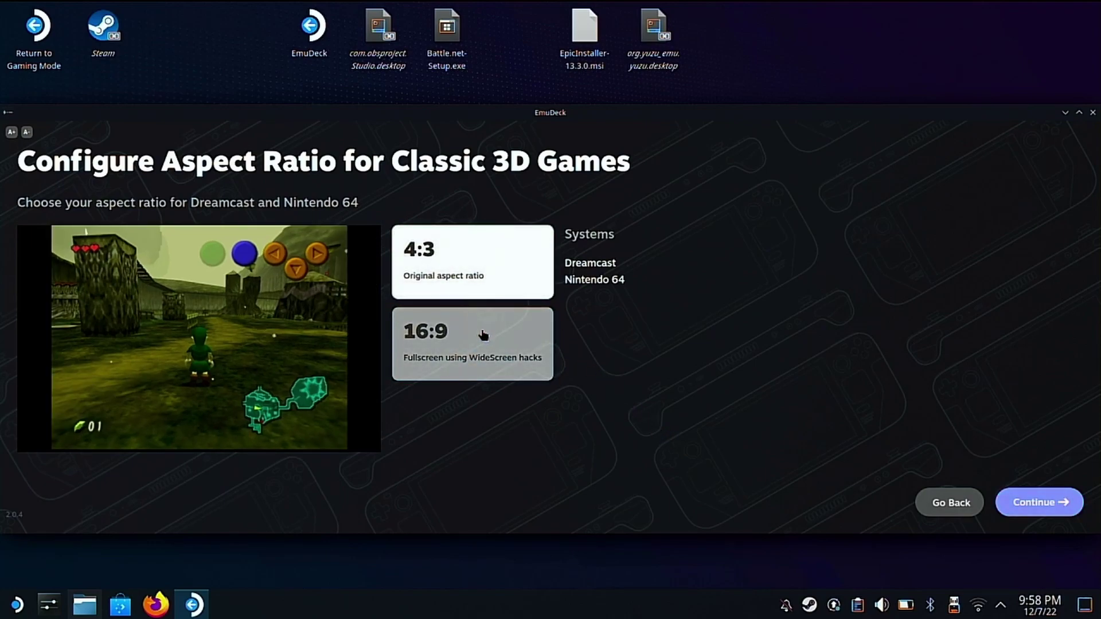
left_click(483, 336)
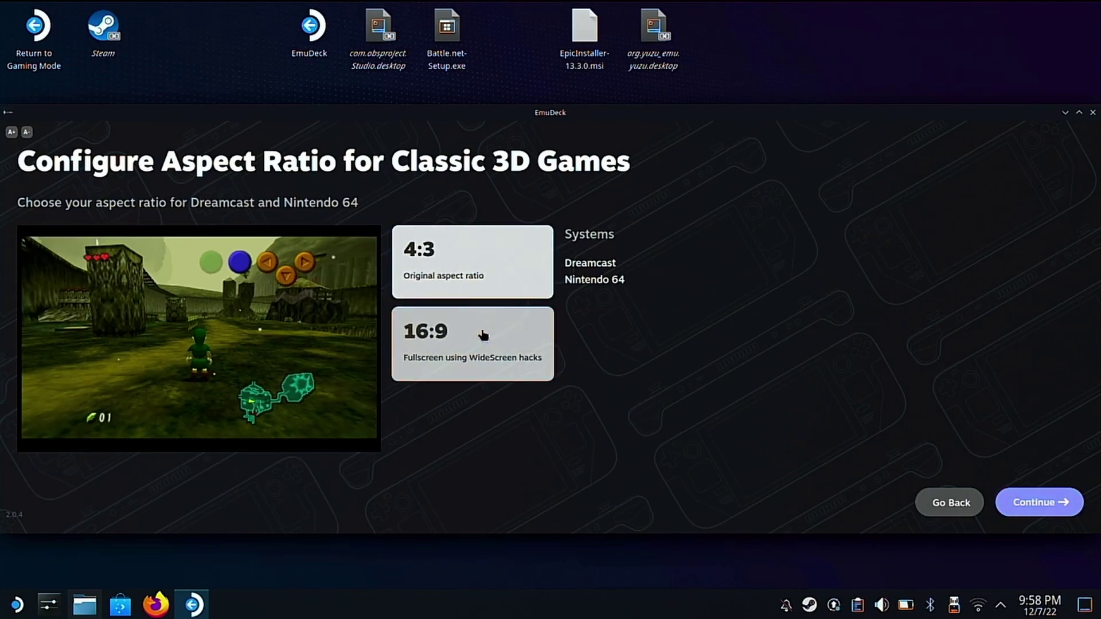
left_click(1035, 501)
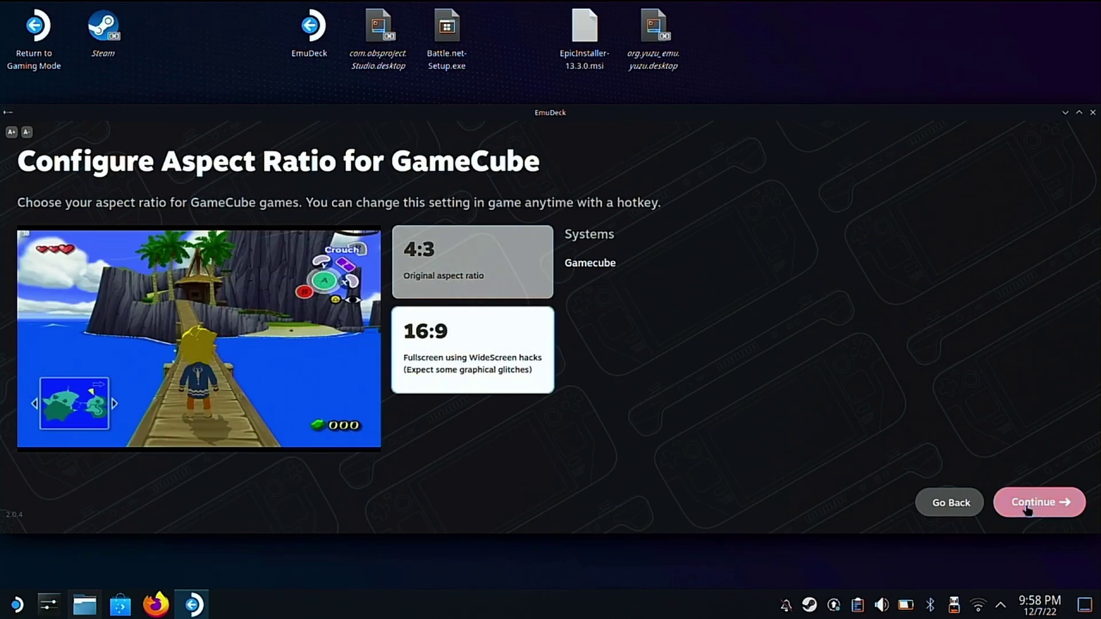
Keep GameCube games at 16:9 widescreen
left_click(487, 263)
left_click(470, 359)
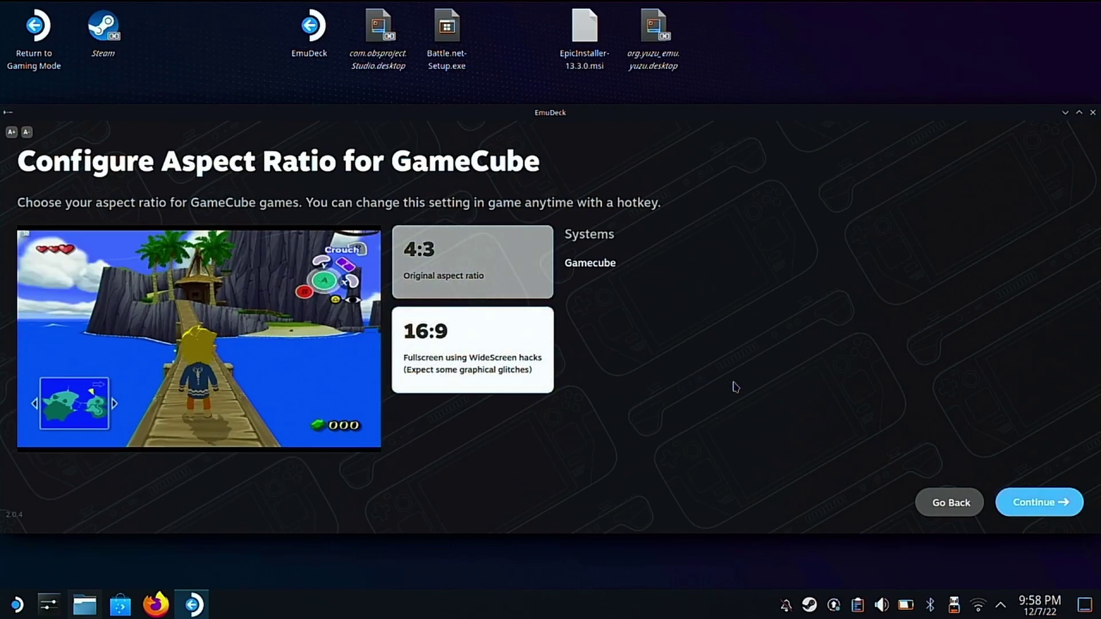
left_click(1060, 511)
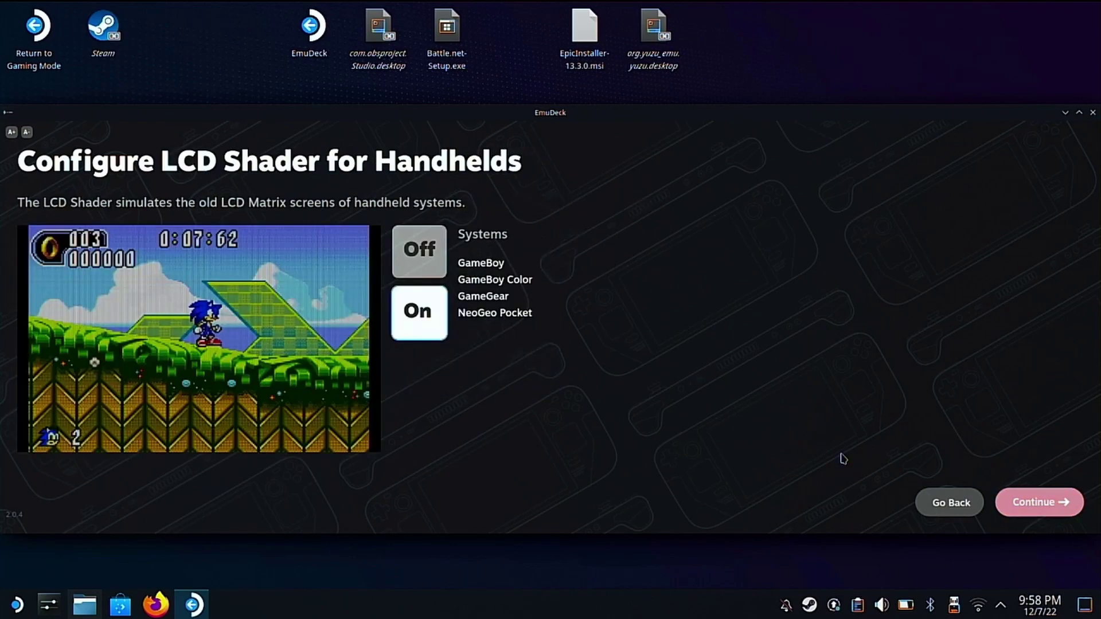
left_click(437, 256)
Turn the LCD shader on for handhelds and the CRT shader on for 2D games
left_click(442, 313)
left_click(1041, 503)
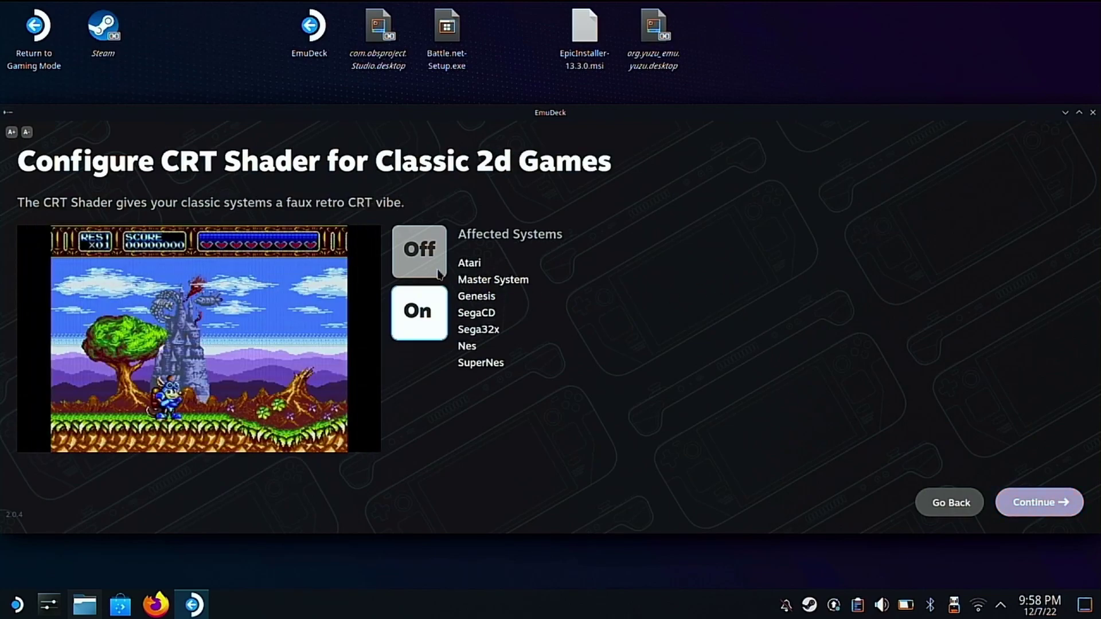
left_click(415, 255)
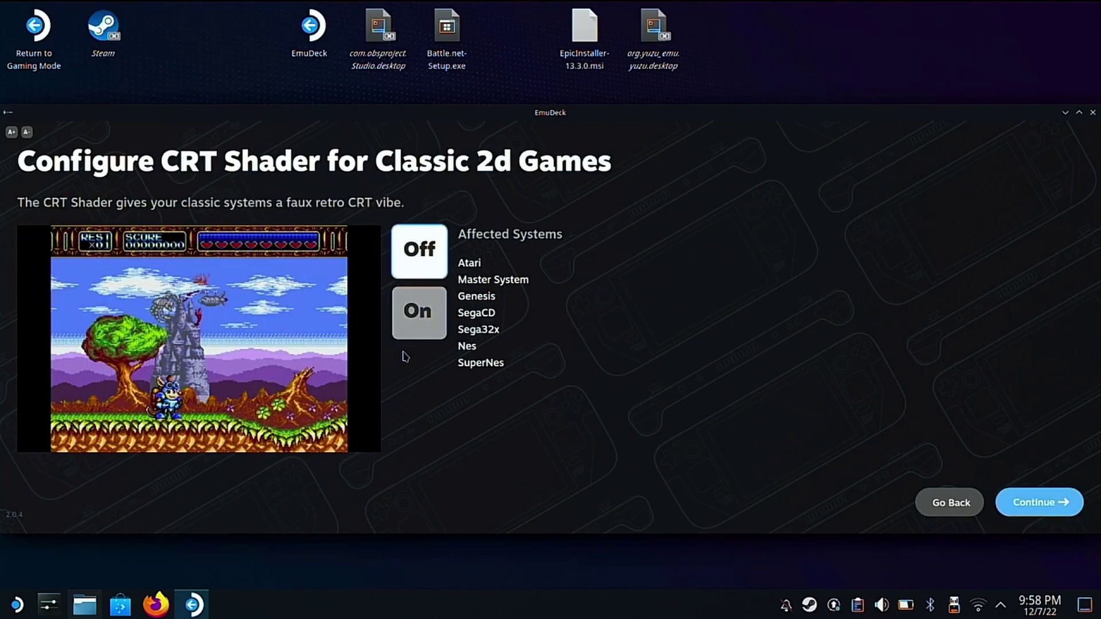
left_click(426, 323)
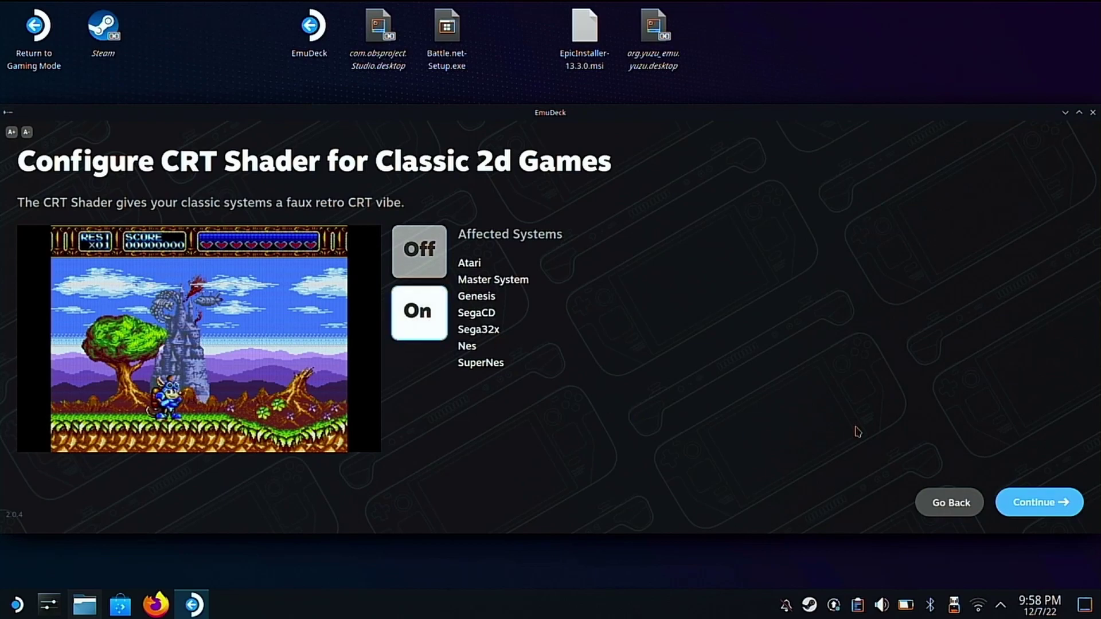
left_click(1029, 501)
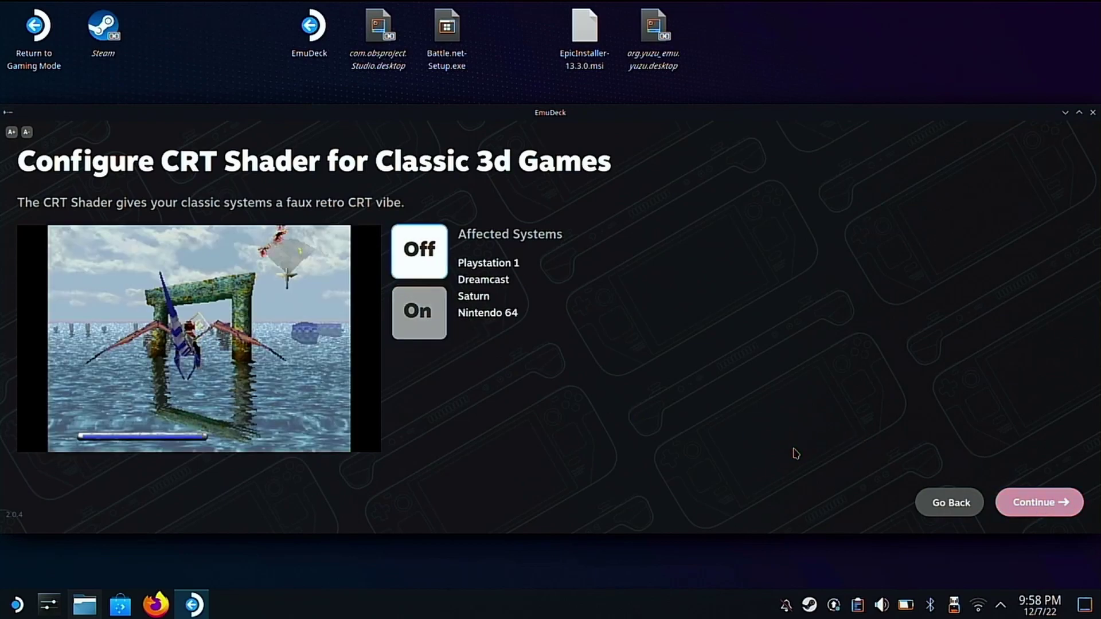
Leave the CRT shader off for 3D games
left_click(422, 315)
left_click(429, 251)
left_click(1037, 512)
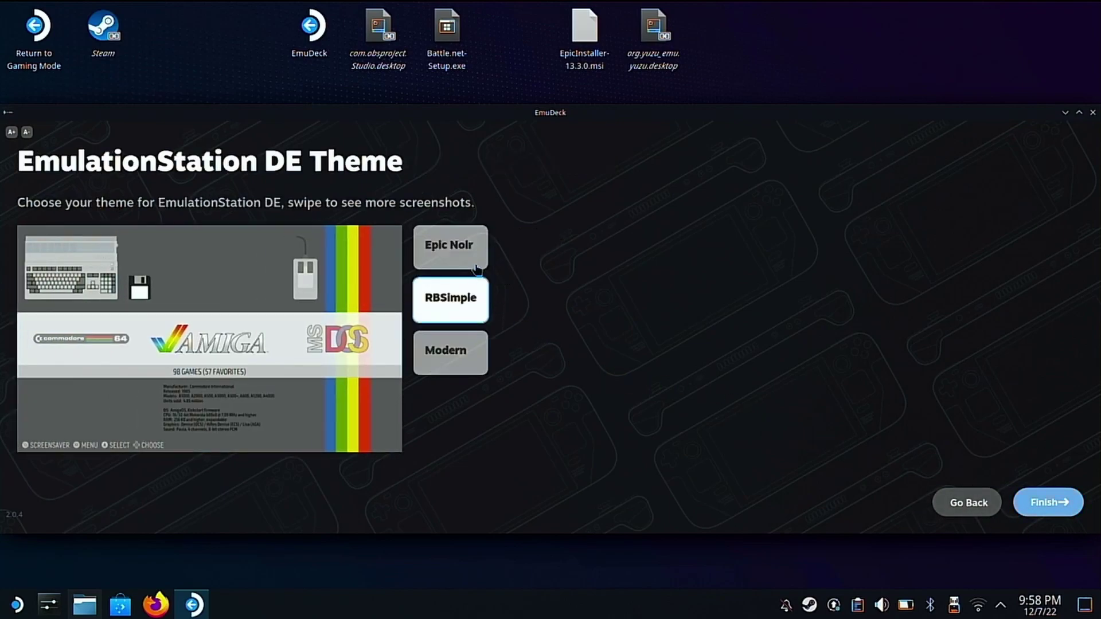
Finish with the RBSimple theme, let the installation run, then minimize EmuDeck
left_click(1046, 519)
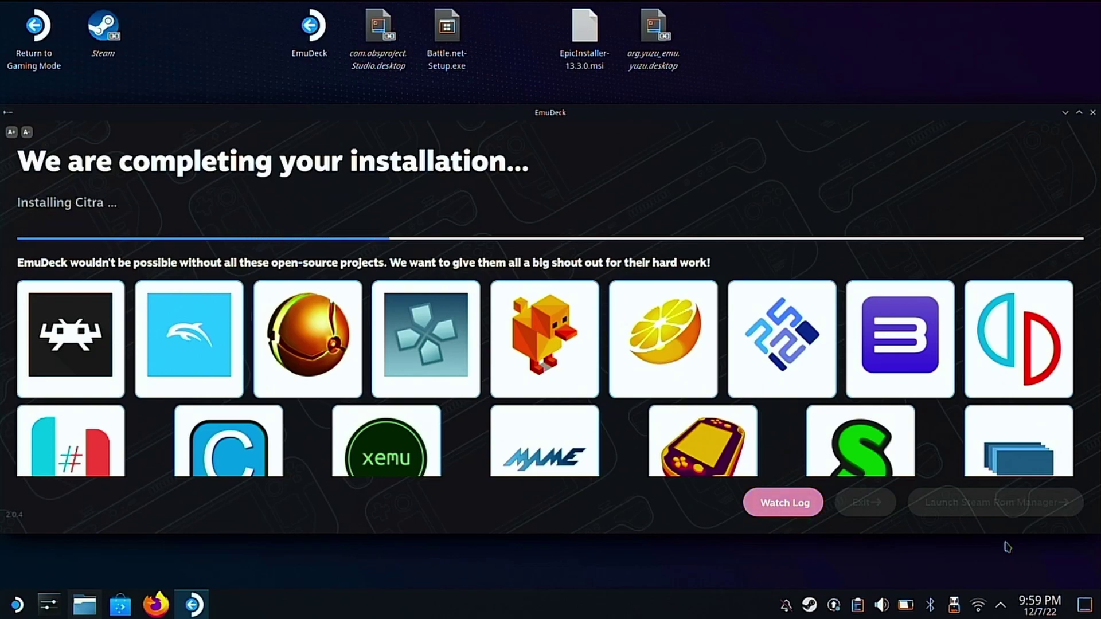
left_click(1065, 113)
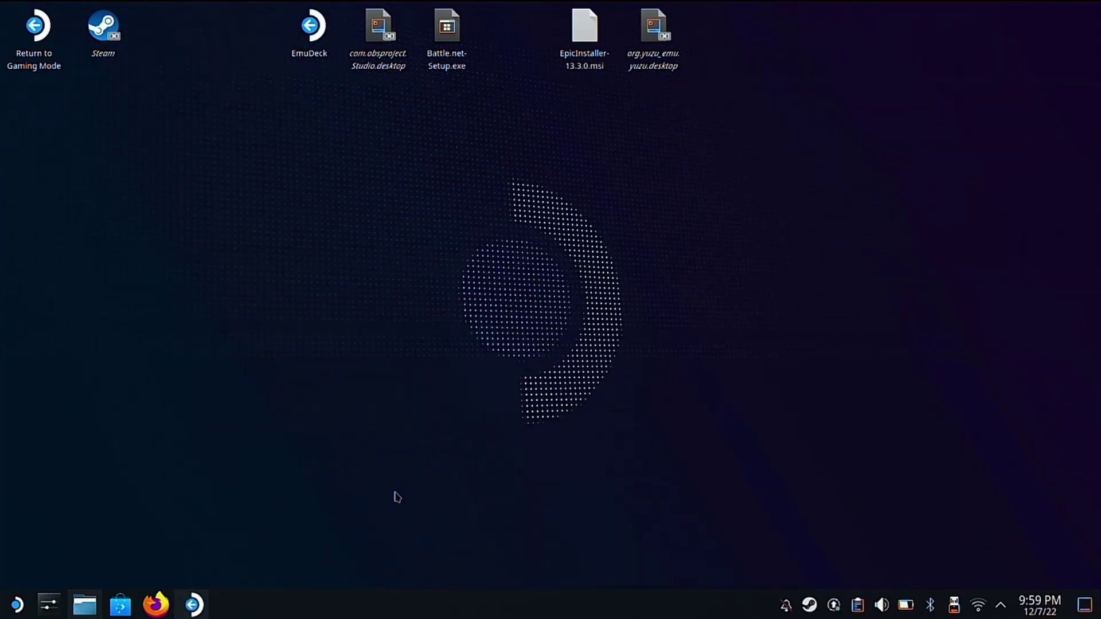
Show the primary removable drive's contents in Dolphin
left_click(81, 605)
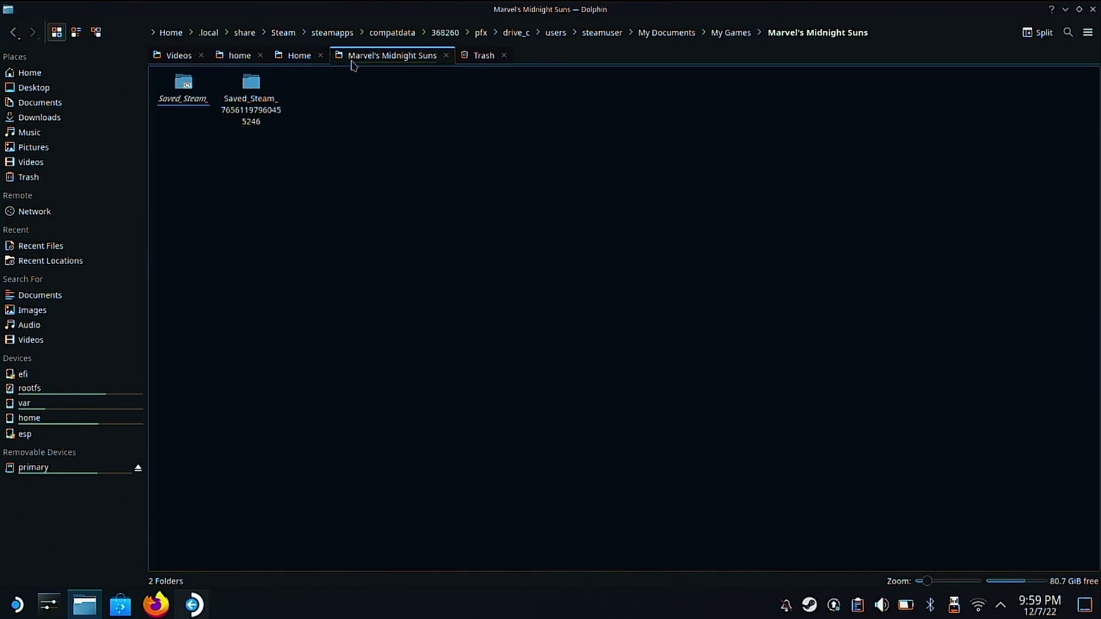
left_click(300, 55)
left_click(34, 467)
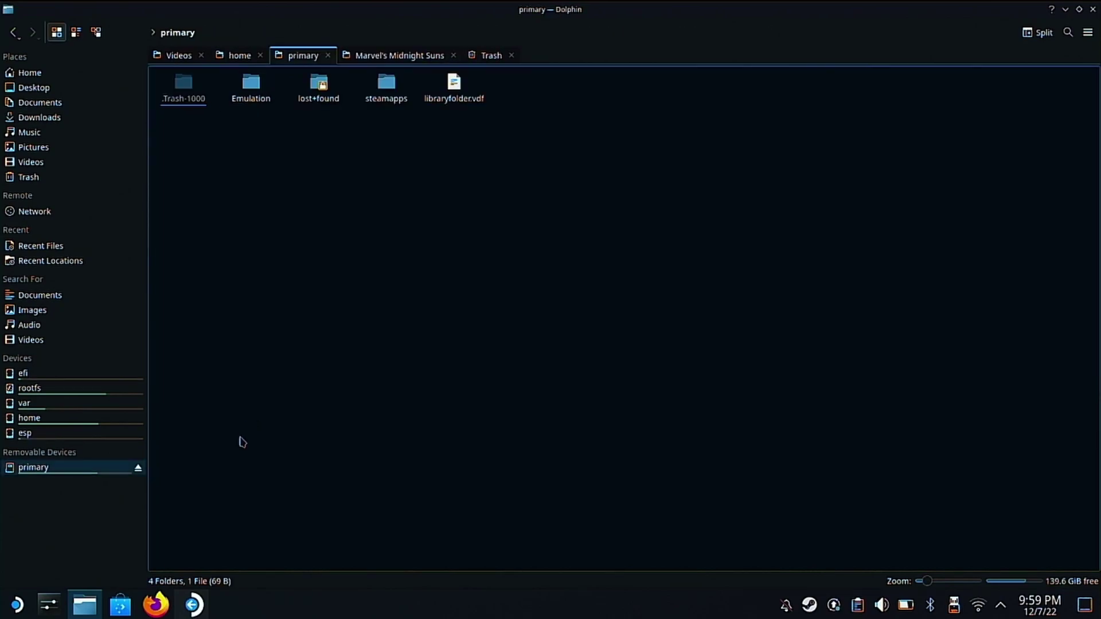
left_click(1065, 11)
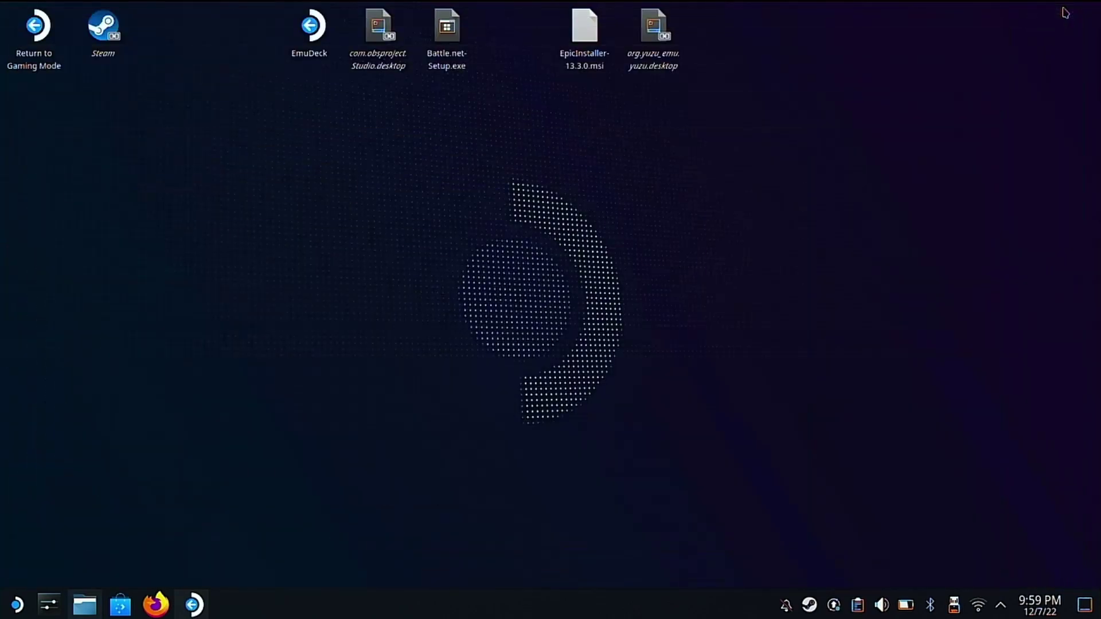
left_click(84, 605)
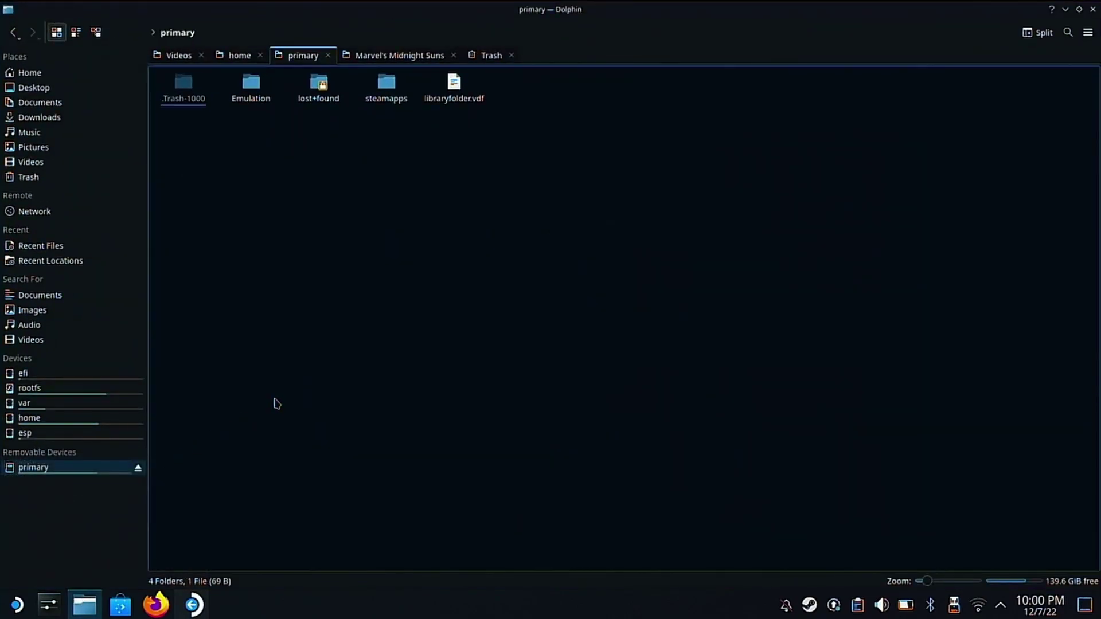
left_click(94, 474)
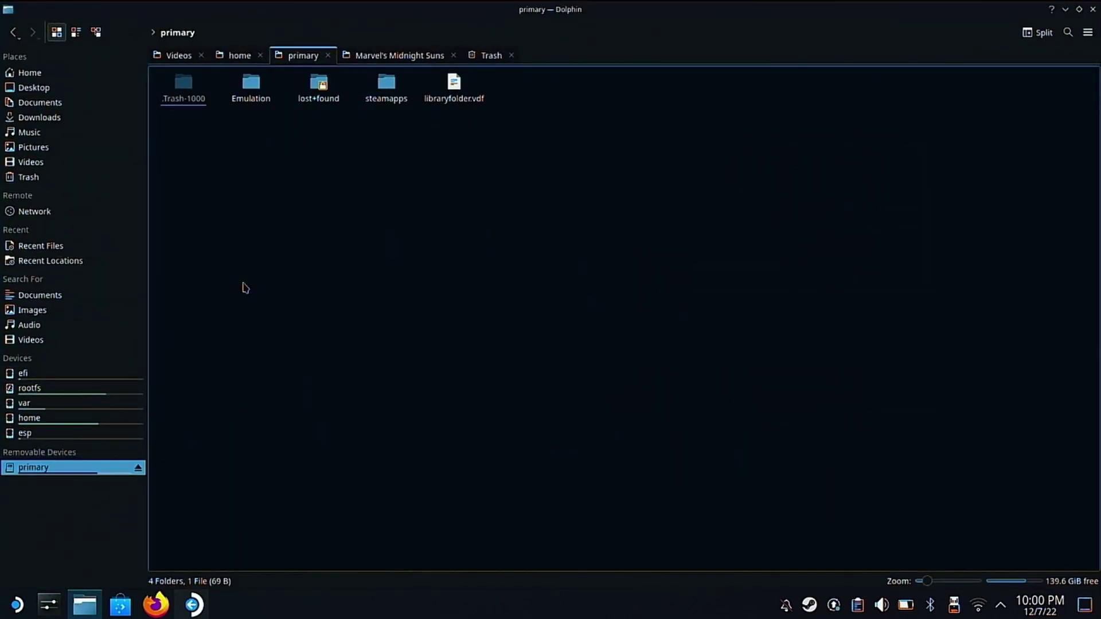
Open the Emulation folder, look over bios, hdpacks and saves, then open roms
left_click(259, 90)
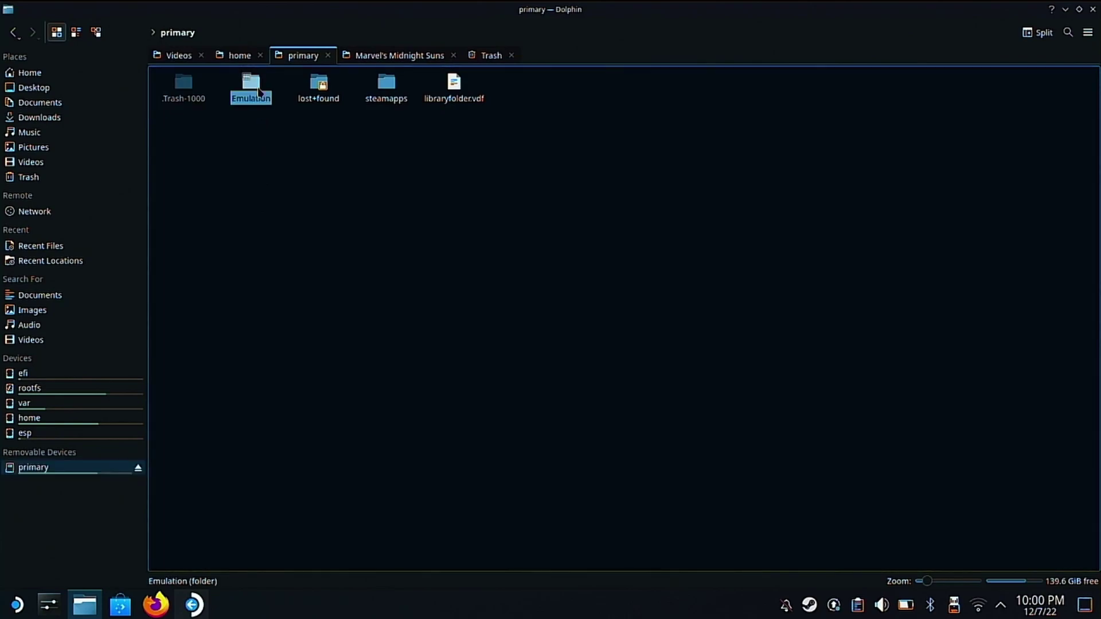
double_click(259, 91)
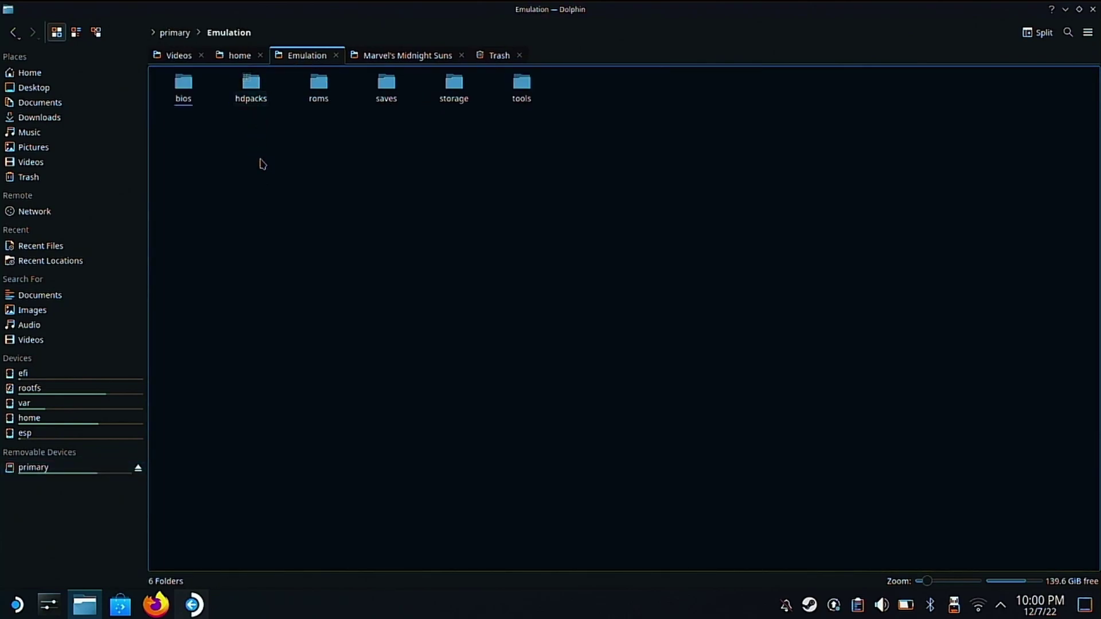
left_click(179, 87)
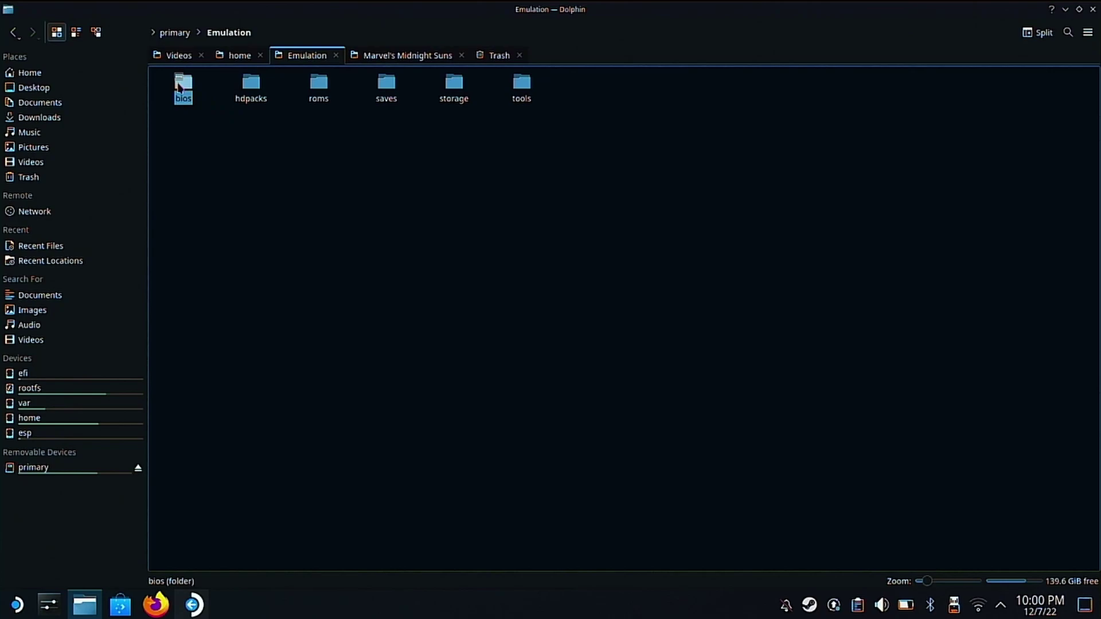
left_click(246, 97)
left_click(383, 84)
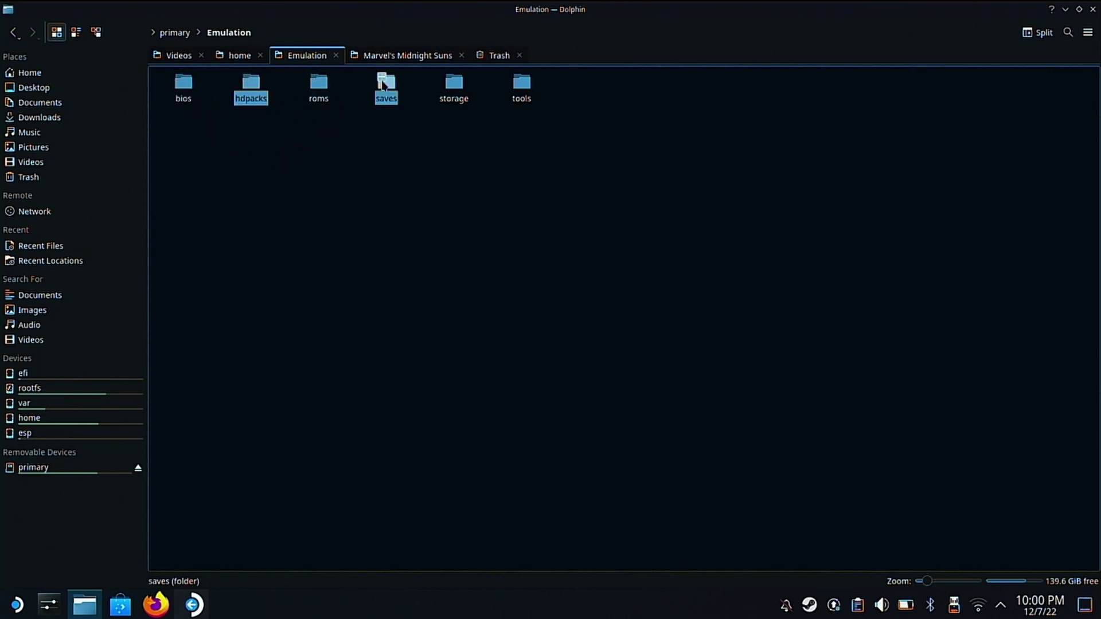
double_click(317, 89)
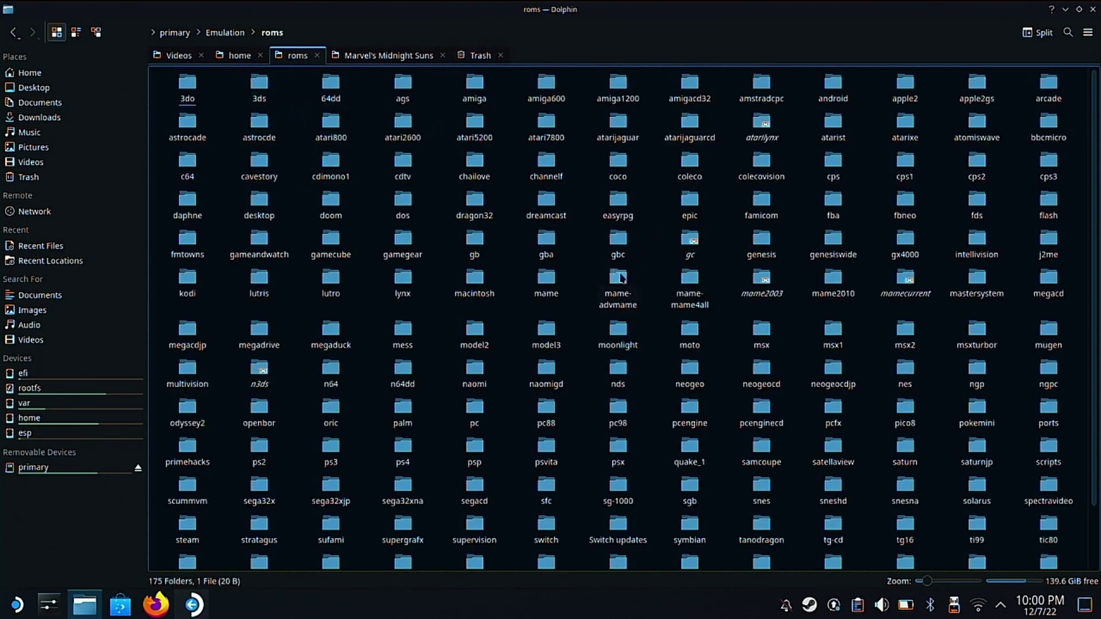
Check the n64 and ps2 game folders, returning to roms after each
double_click(329, 388)
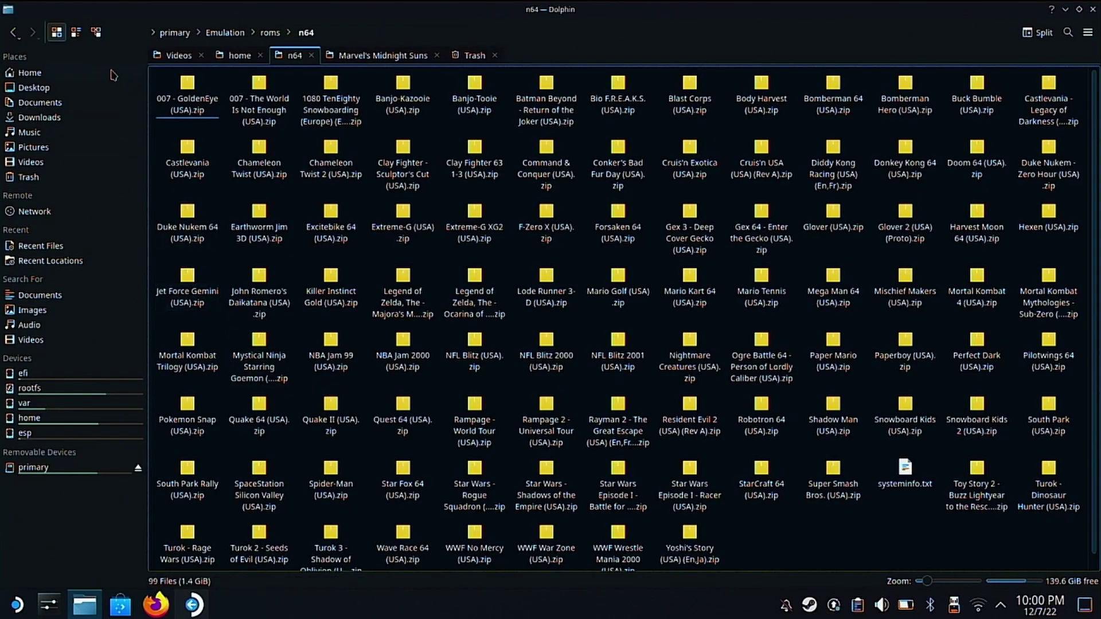
left_click(14, 33)
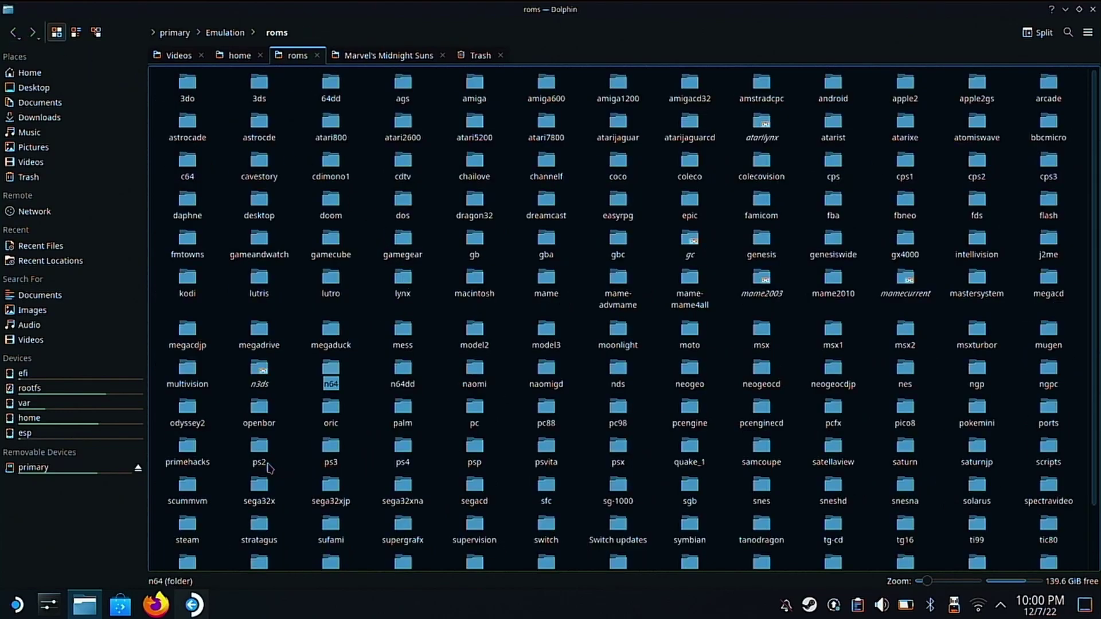
double_click(267, 465)
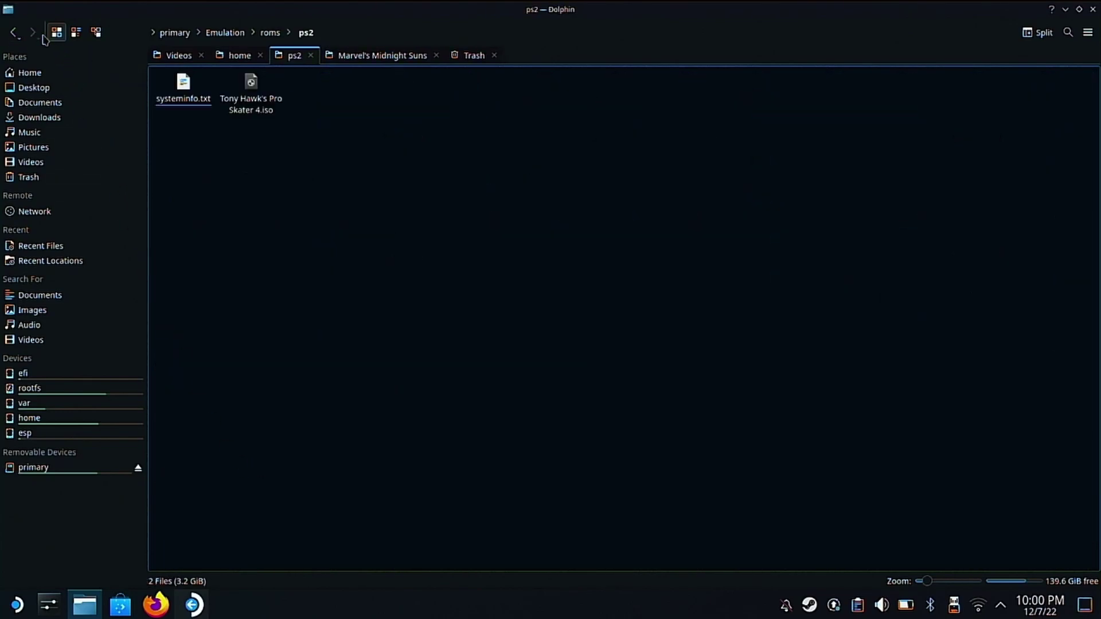
left_click(13, 33)
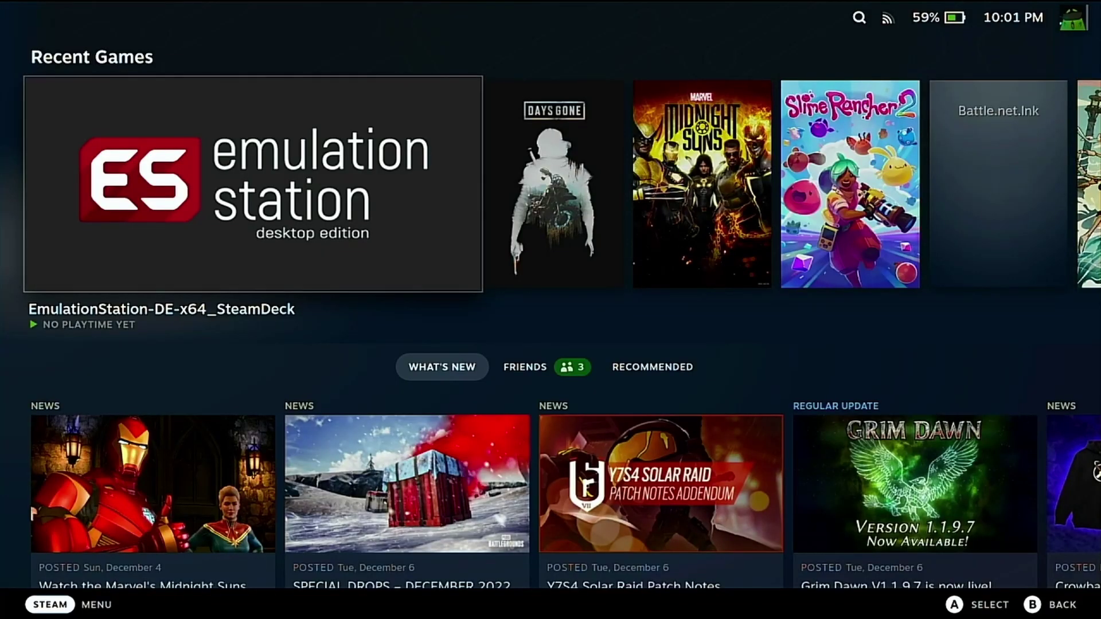
From the Steam menu, go to the Library and launch EmulationStation DE
key("super")
key("Down")
key("Down")
key("Down")
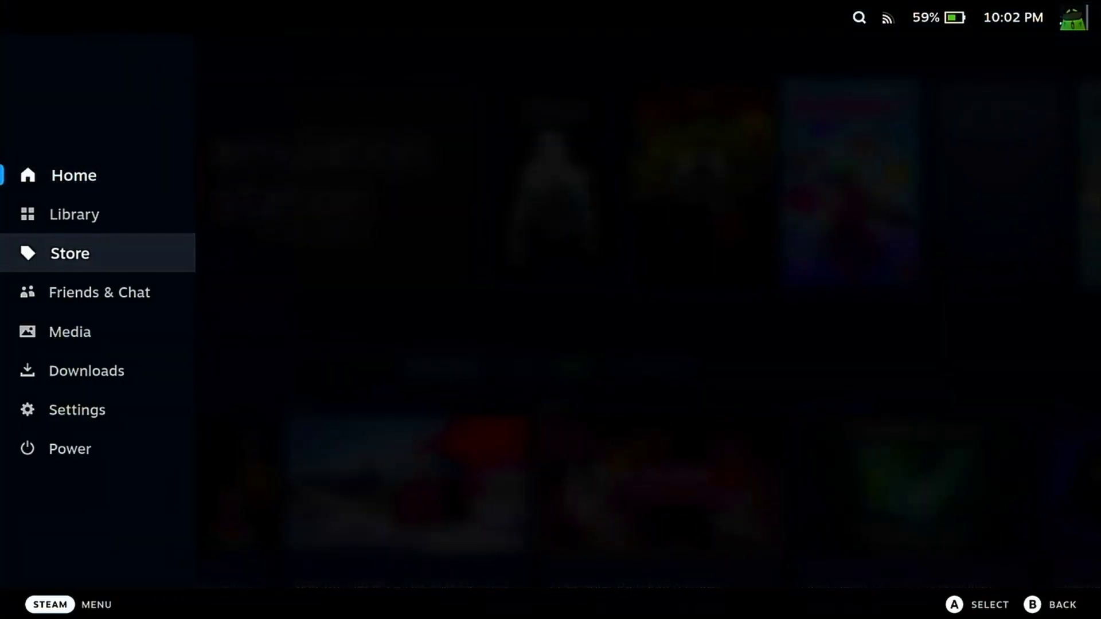
key("Up")
key("Up")
key("Return")
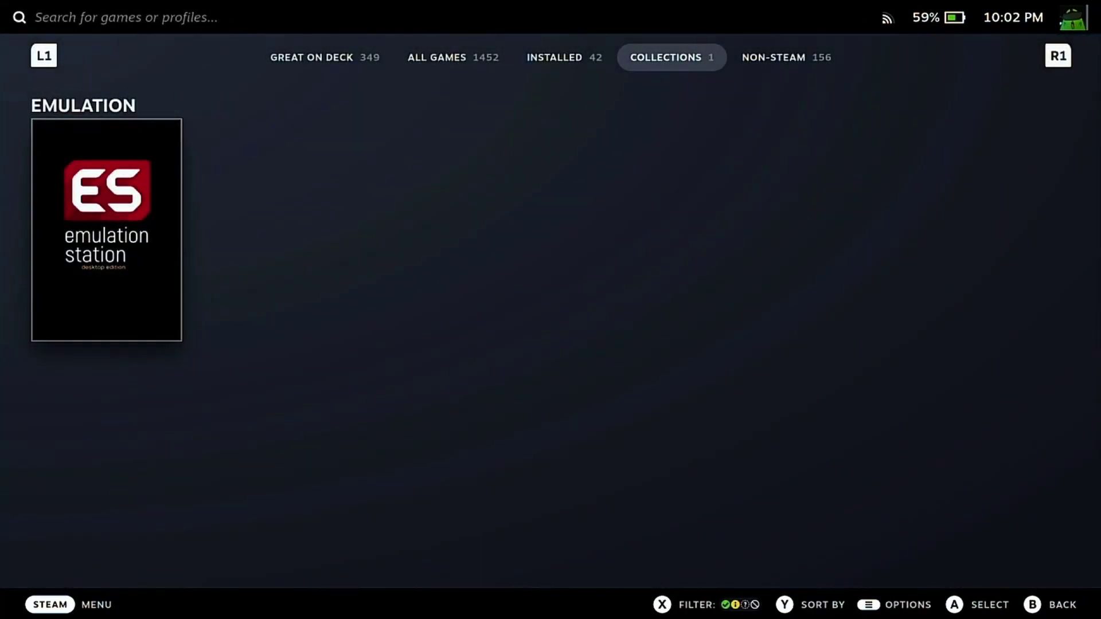
key("Return")
key("Return")
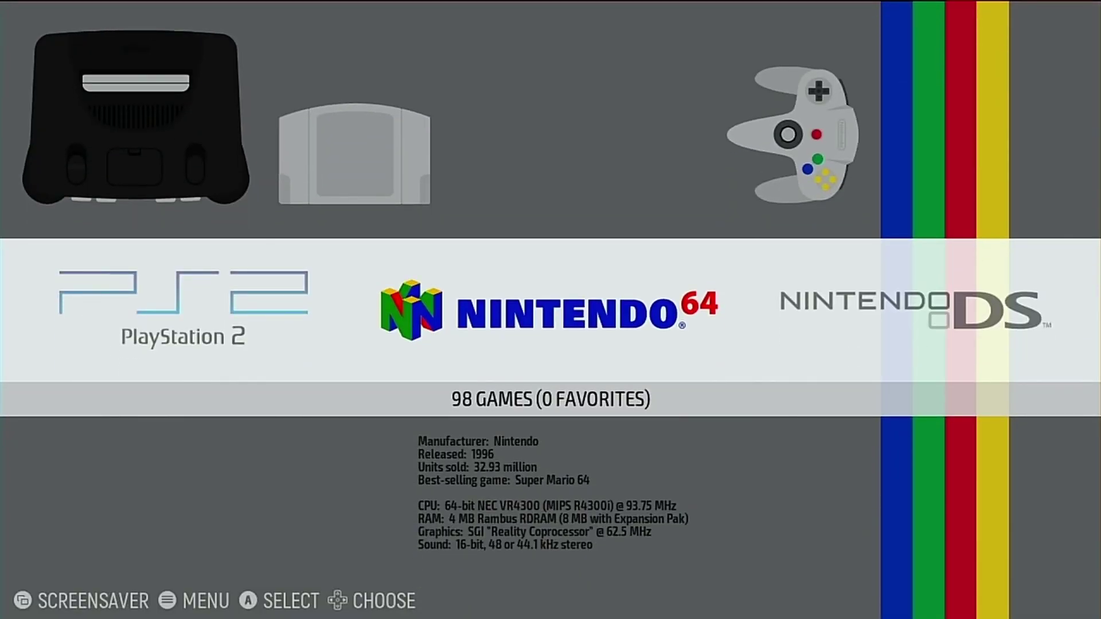
Open the Scraper menu and try starting a scrape with no system selected, dismissing the warning
key("Escape")
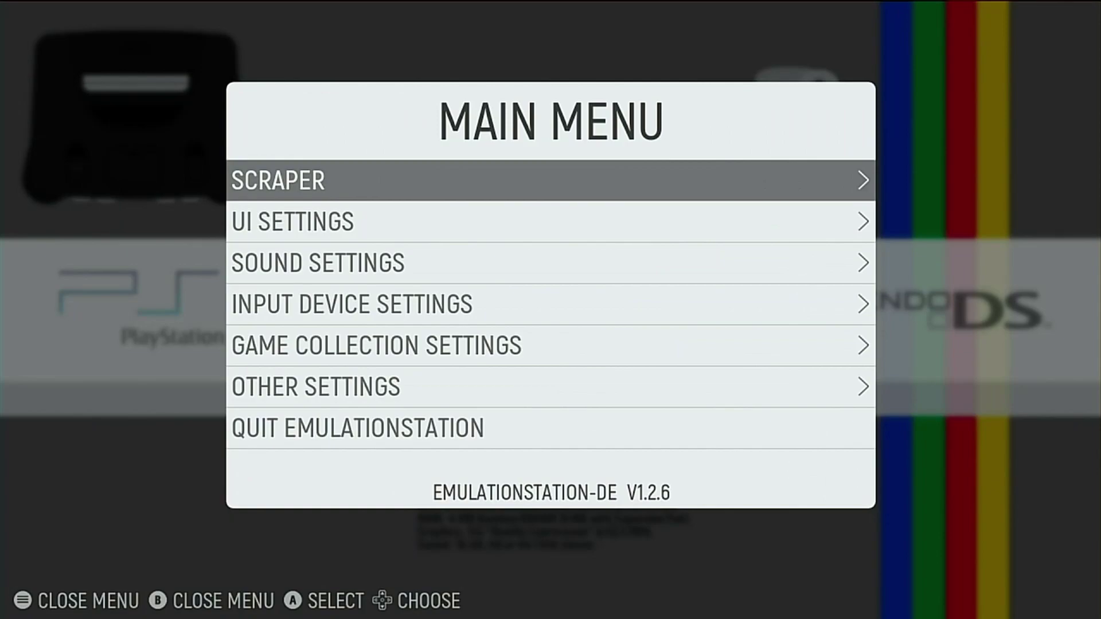
key("Return")
key("Down")
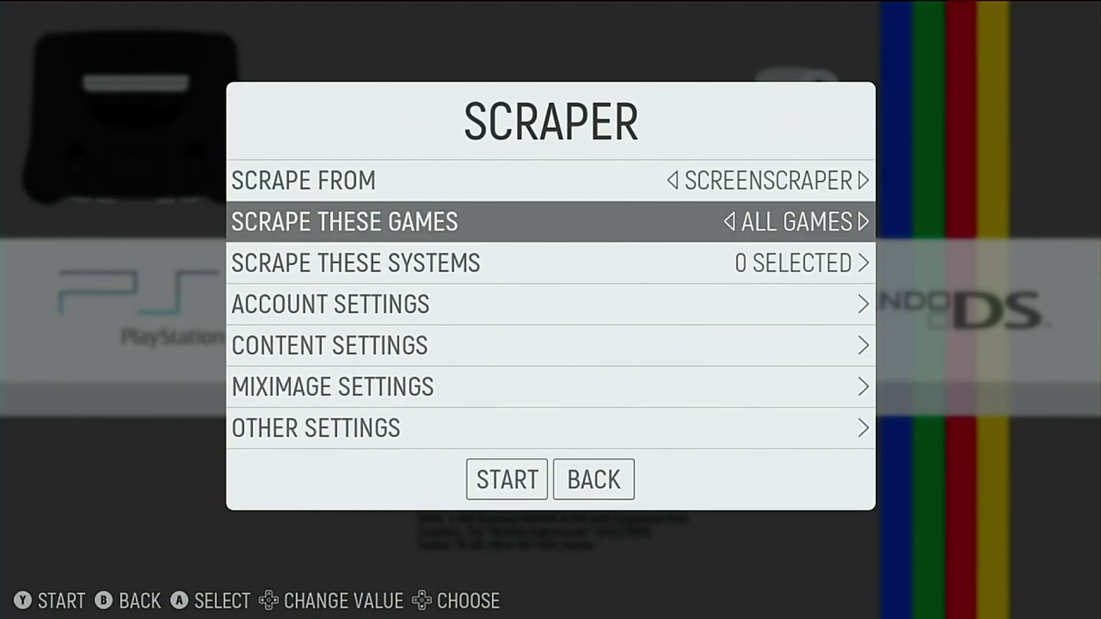
key("Down")
key("Return")
key("Down")
key("Down")
key("Down")
key("Down")
key("Down")
key("Down")
key("Down")
key("Down")
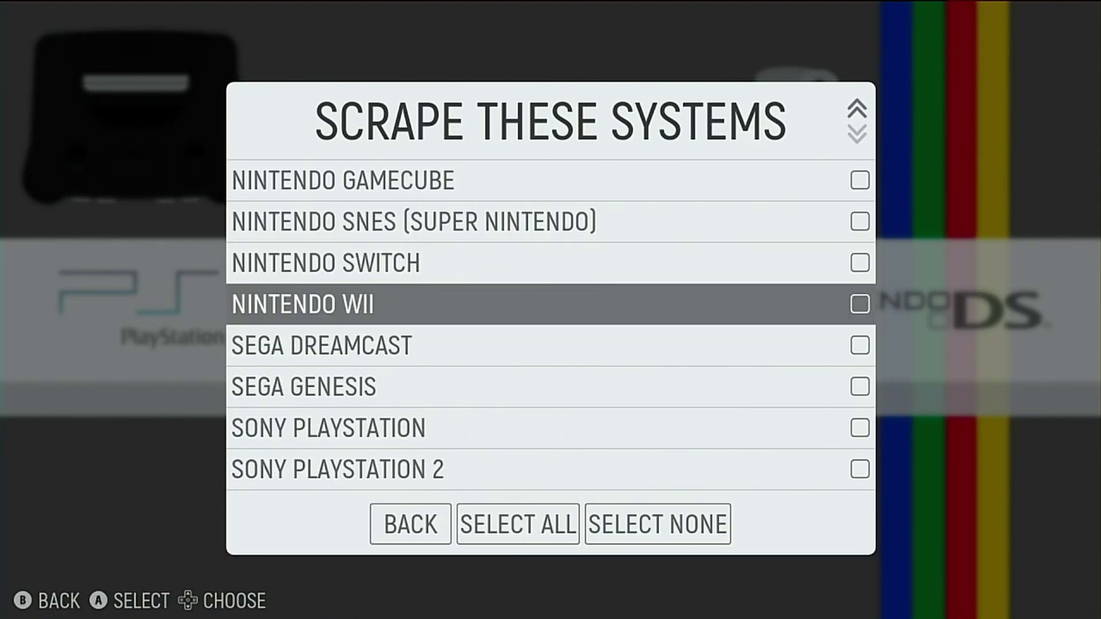
key("Down")
key("Down")
key("Down")
key("BackSpace")
key("Down")
key("Down")
key("Down")
key("Down")
key("Down")
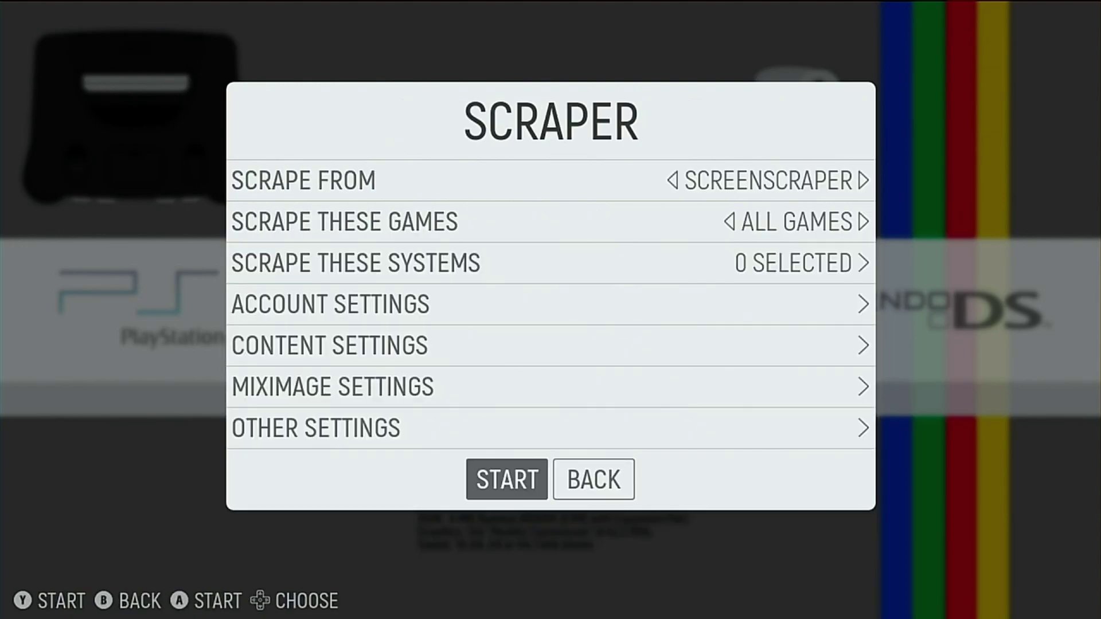
key("Return")
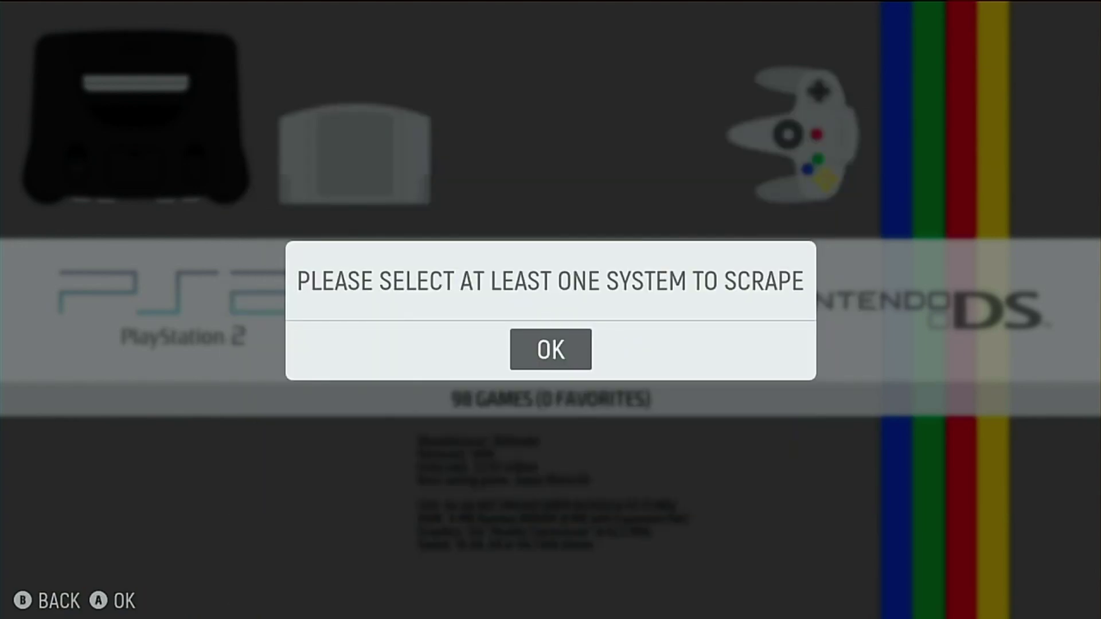
key("Return")
Tick Sony PlayStation 2 under Scrape These Systems and start scraping it
key("Up")
key("Up")
key("Up")
key("Up")
key("Up")
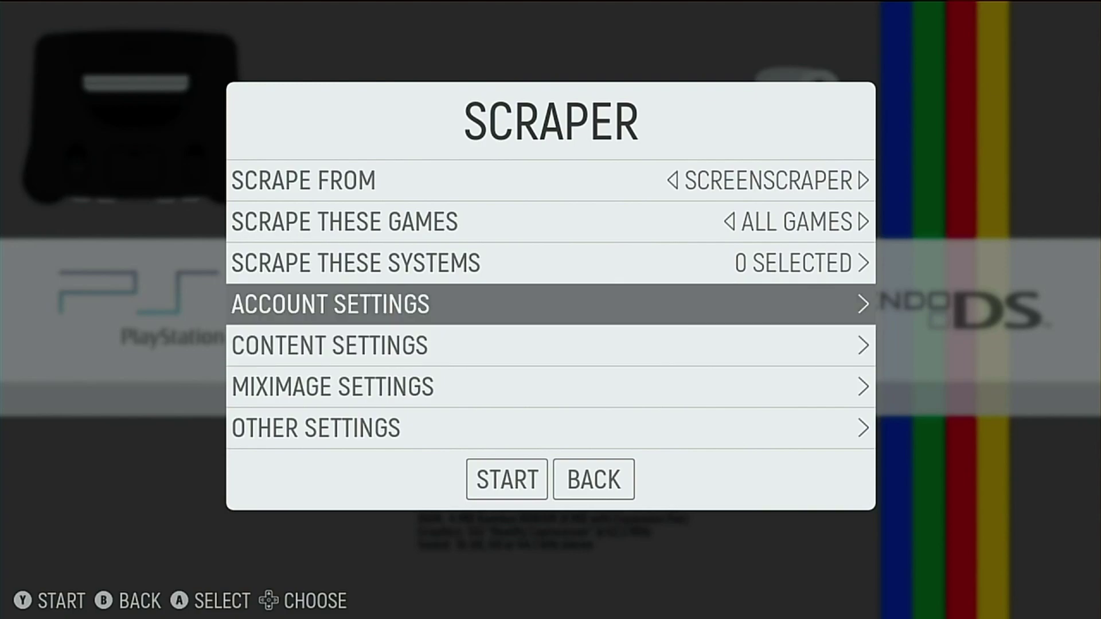
key("Return")
key("Down")
key("Down")
key("Down")
key("Down")
key("Down")
key("Down")
key("Down")
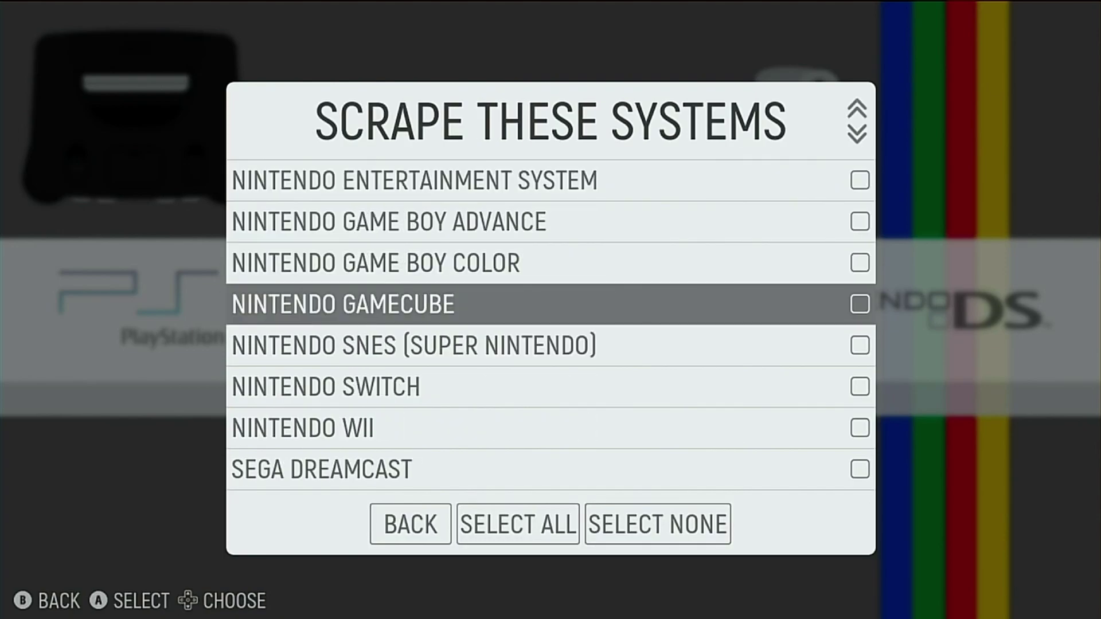
key("Down")
key("Down")
key("Down")
key("Down")
key("Down")
key("Return")
key("BackSpace")
key("Down")
key("Down")
key("Down")
key("Down")
key("Down")
key("Return")
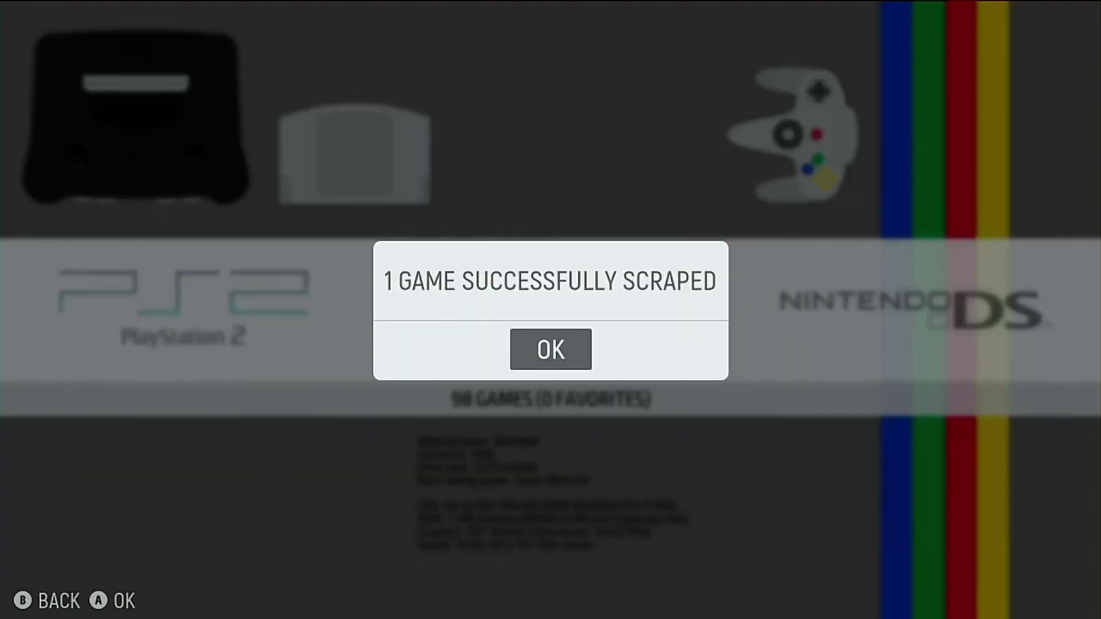
Acknowledge the 1-game-scraped result and review Content Settings: videos off; names, ratings, metadata, images on
key("Return")
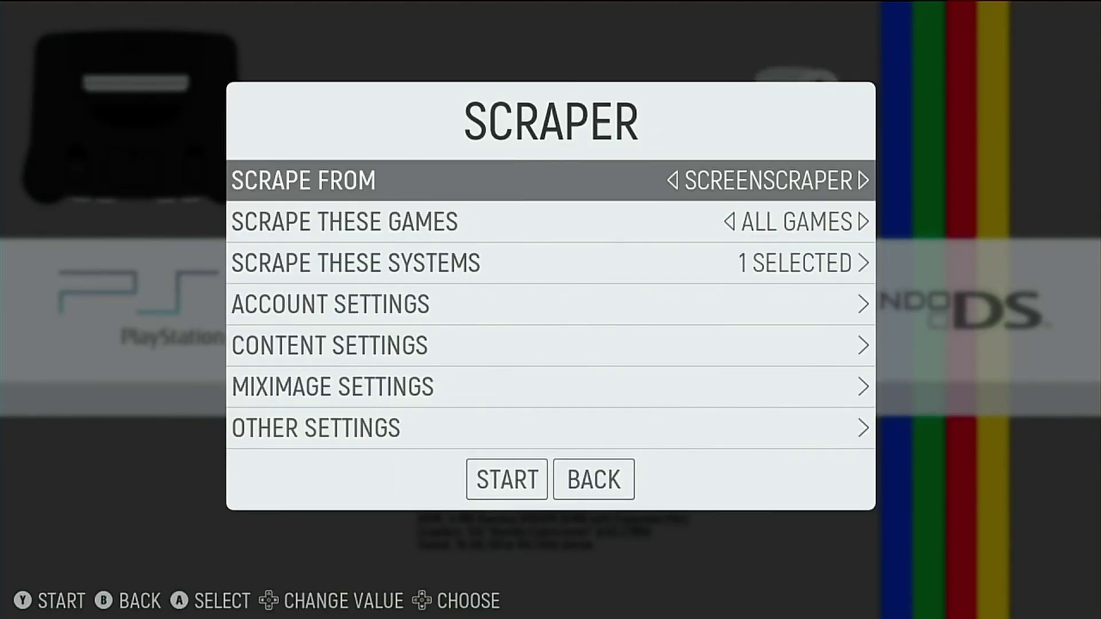
key("Down")
key("Down")
key("Down")
key("Down")
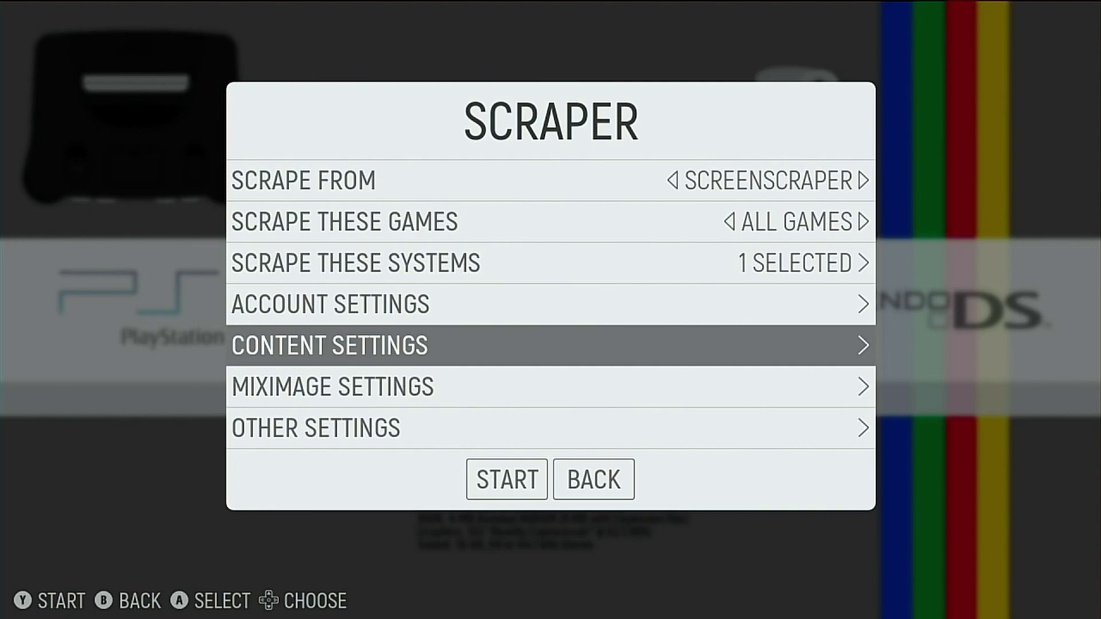
key("Down")
key("Up")
key("Return")
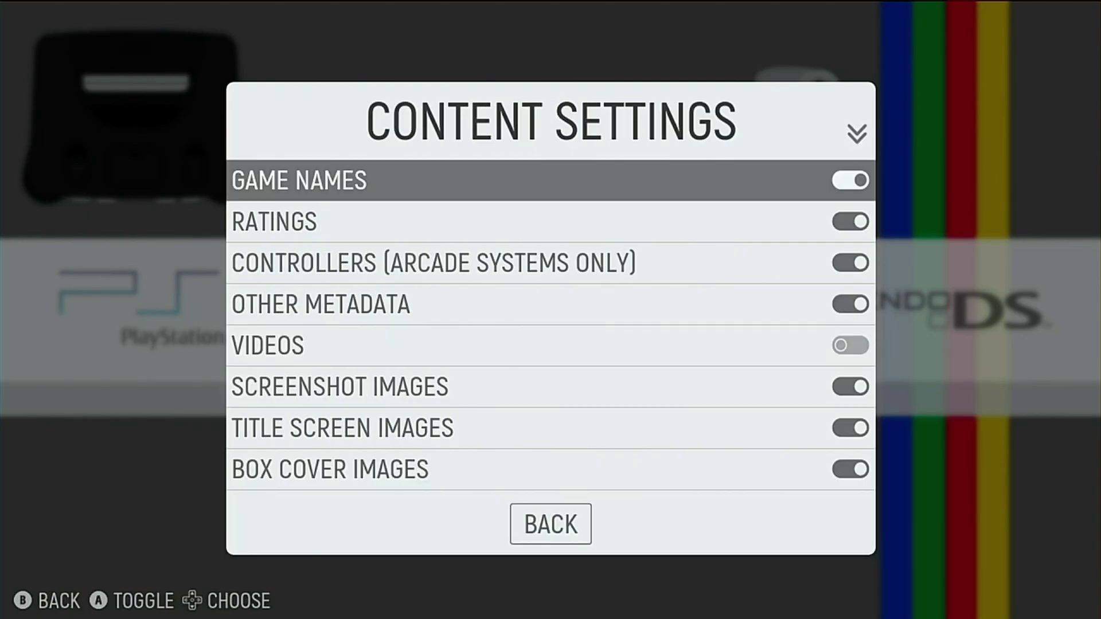
key("Down")
key("Down")
key("Down")
key("Down")
key("Down")
key("Down")
key("Down")
key("Down")
key("Down")
key("Down")
key("Down")
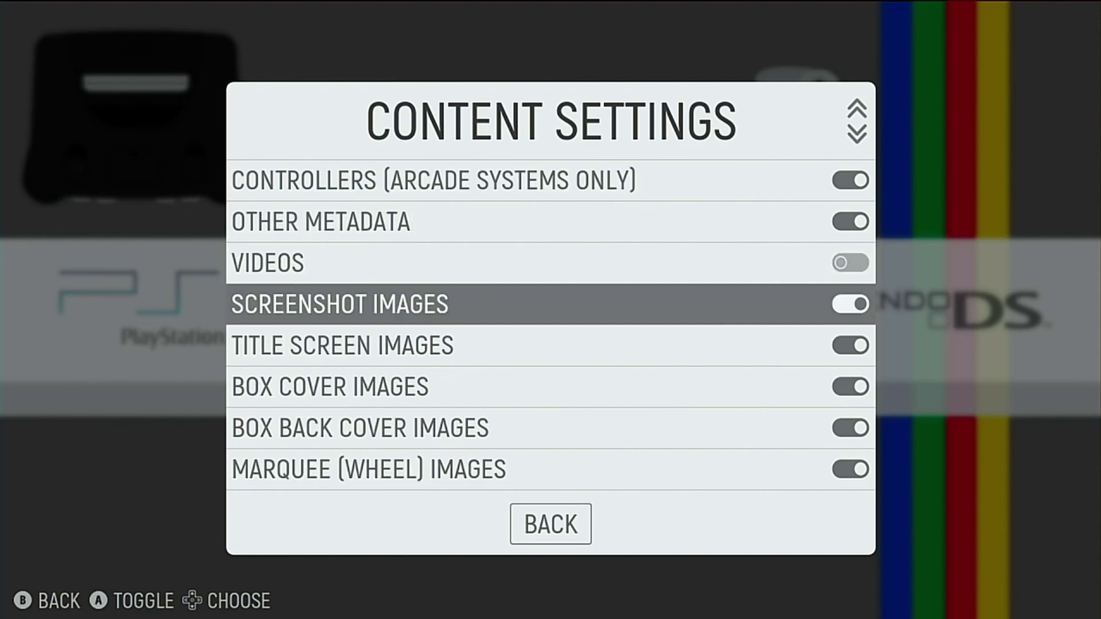